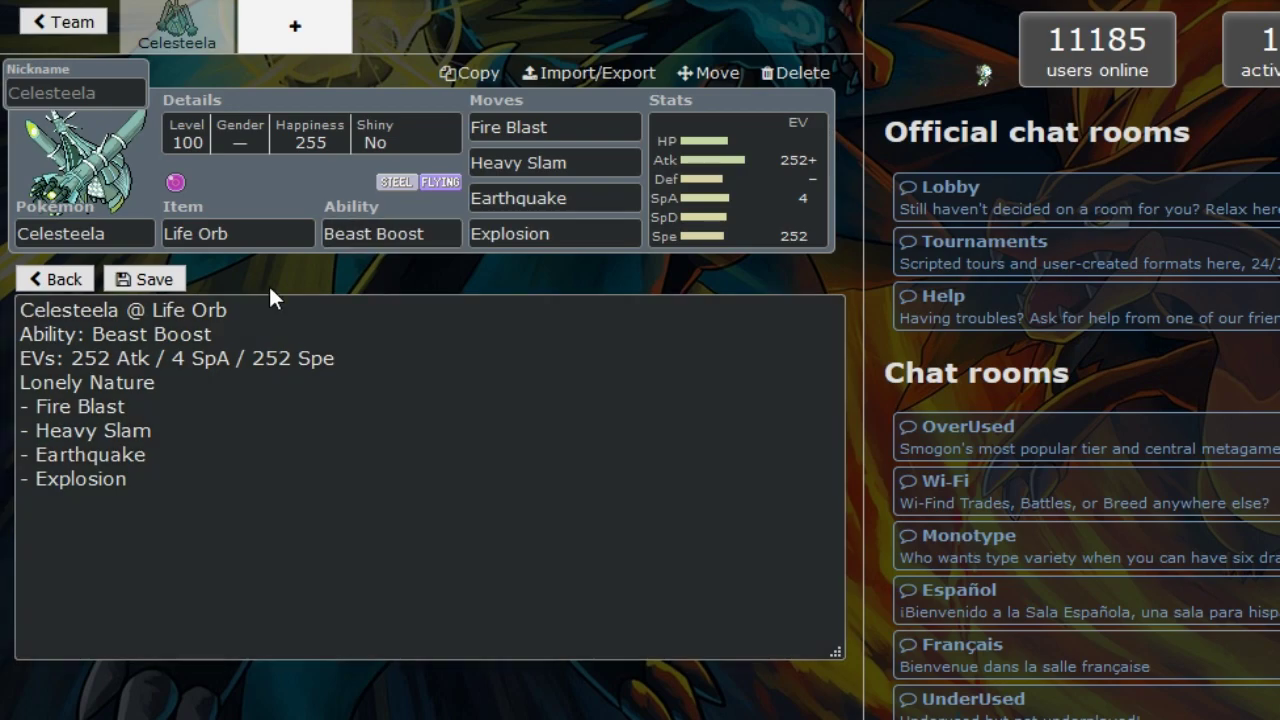
- Select the whole Celesteela set text (Life Orb, Beast Boost, Lonely Nature, four moves) in the export box
click(251, 523)
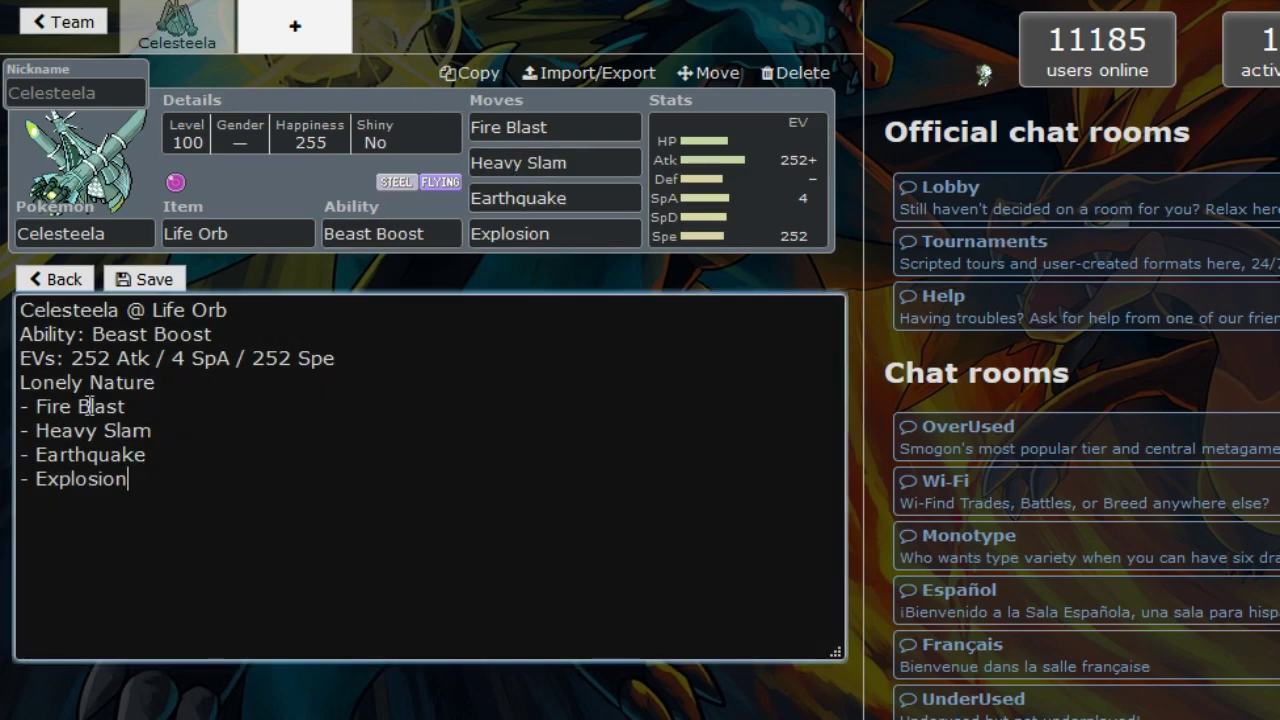
drag(130, 480, 5, 280)
key(ctrl+c)
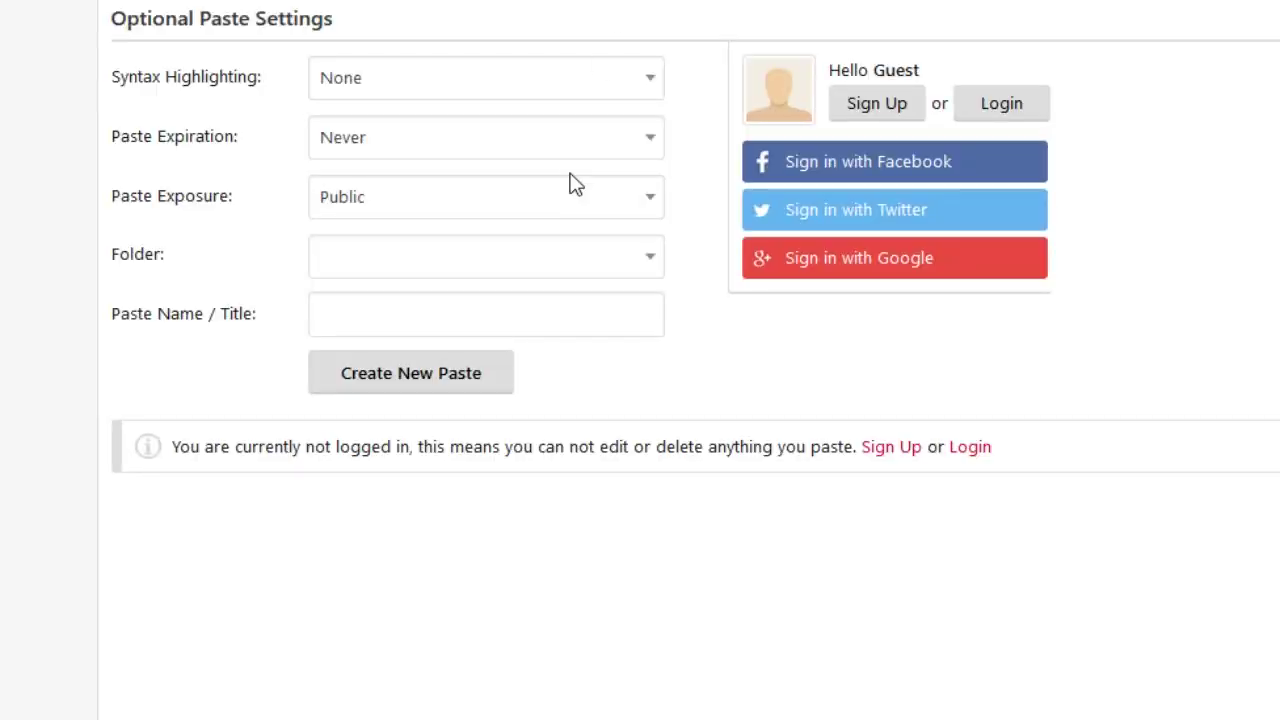
- Paste the Celesteela set into Pastebin and create it as an untitled public paste
scroll(1200, 369, up, 5)
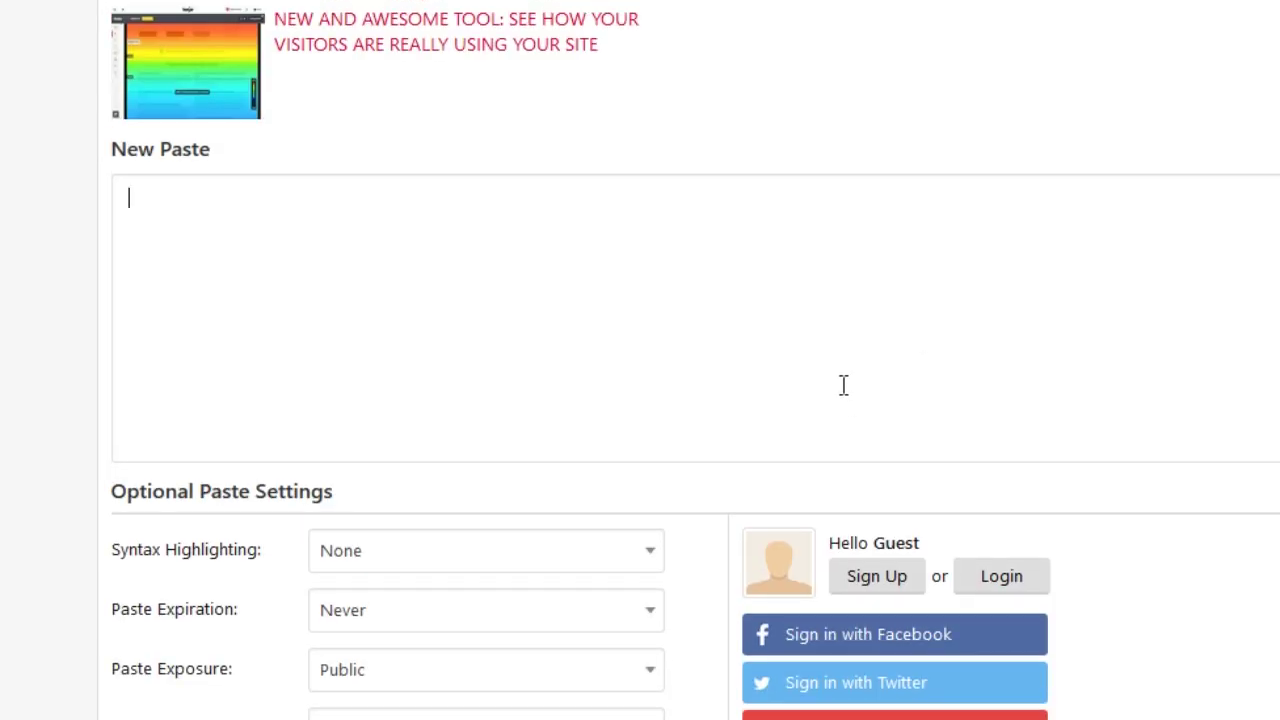
key(ctrl+v)
scroll(843, 388, down, 5)
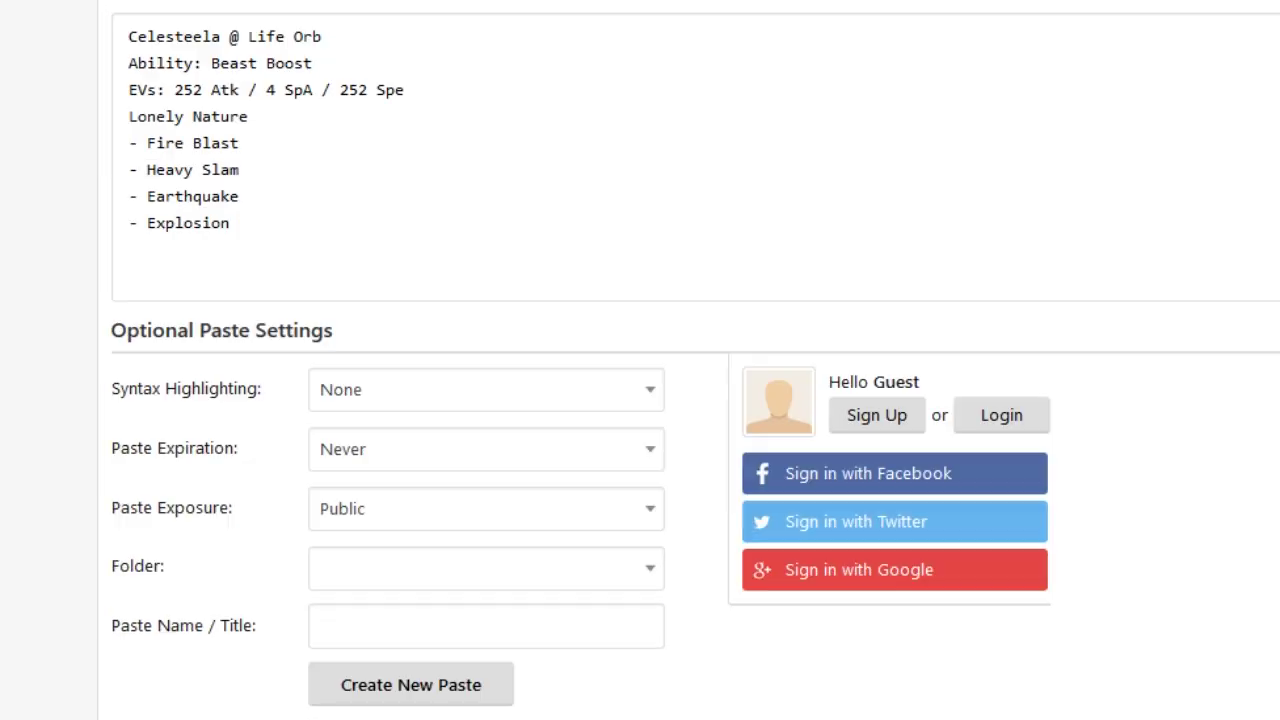
click(462, 294)
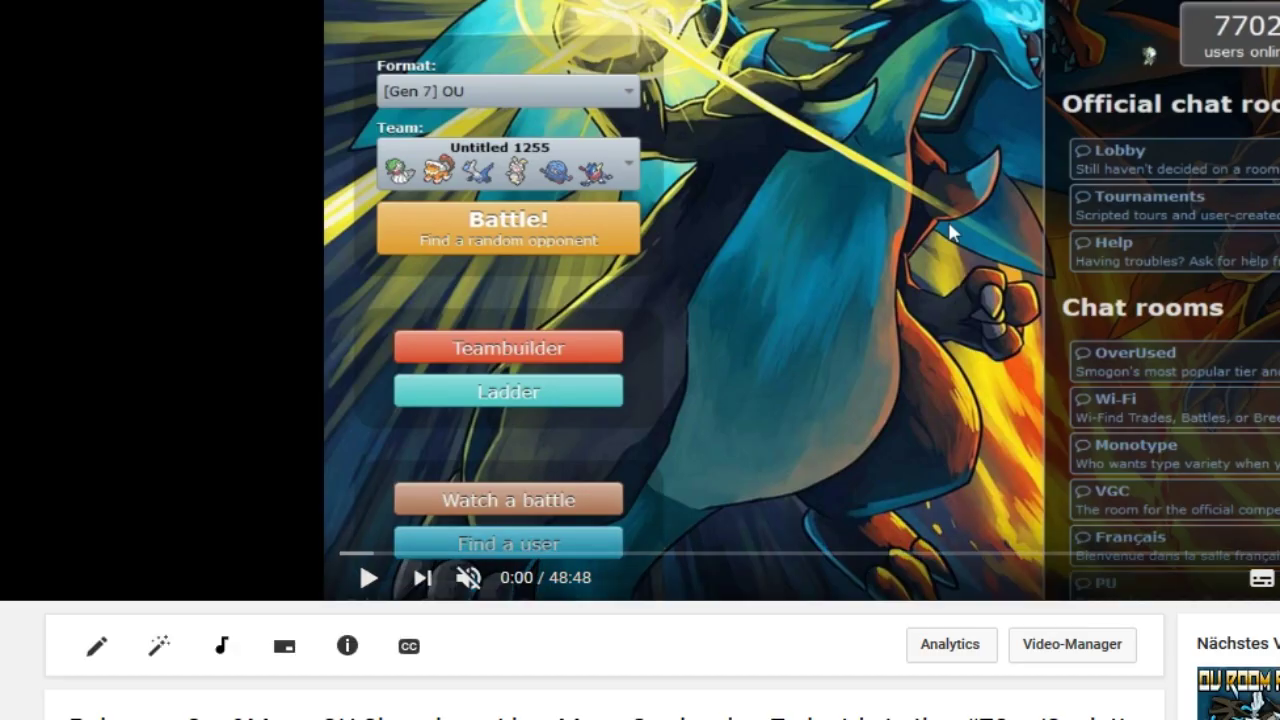
- Paste the Pastebin link into the video's comment box
scroll(950, 232, down, 9)
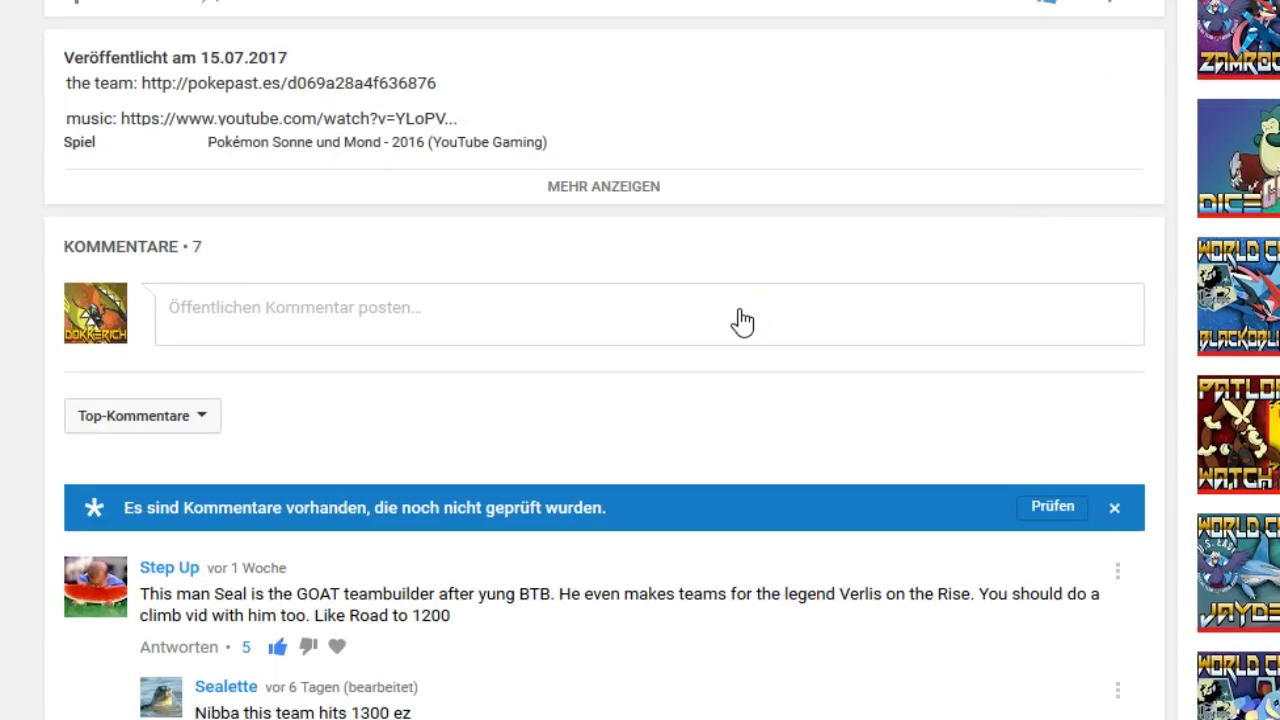
click(741, 309)
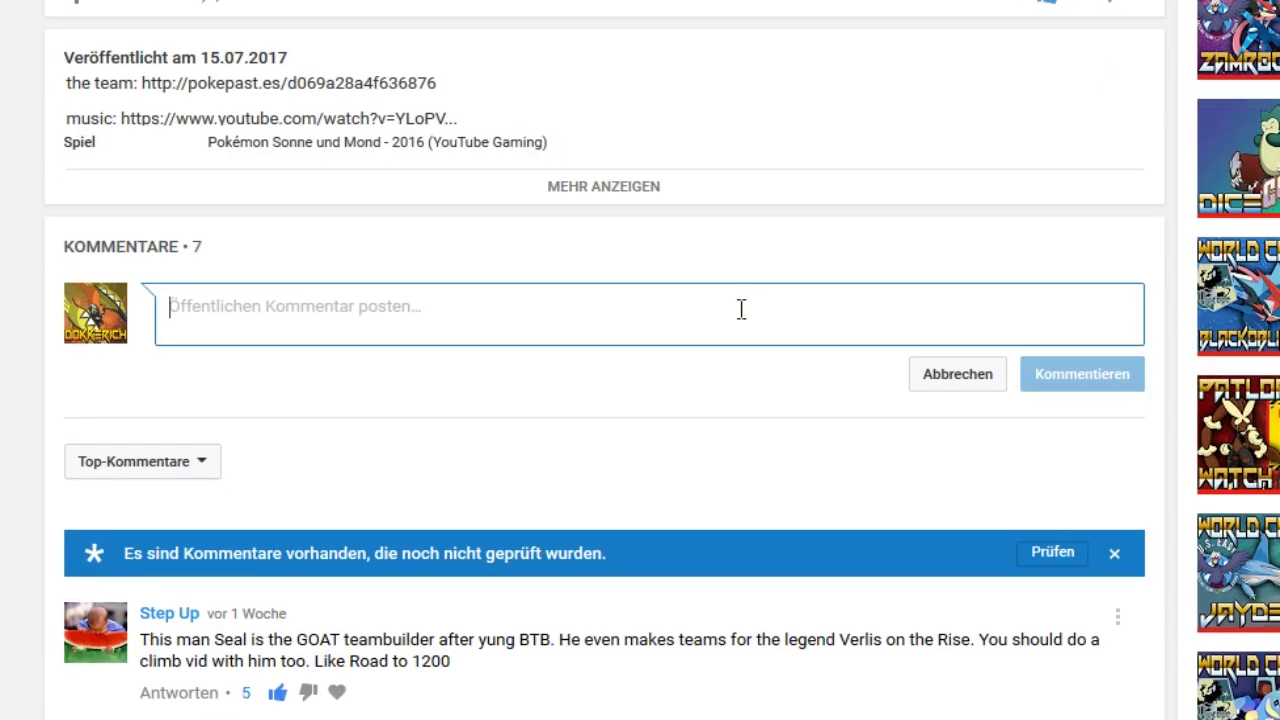
text(https://pastebin.com/E4pXiju3)
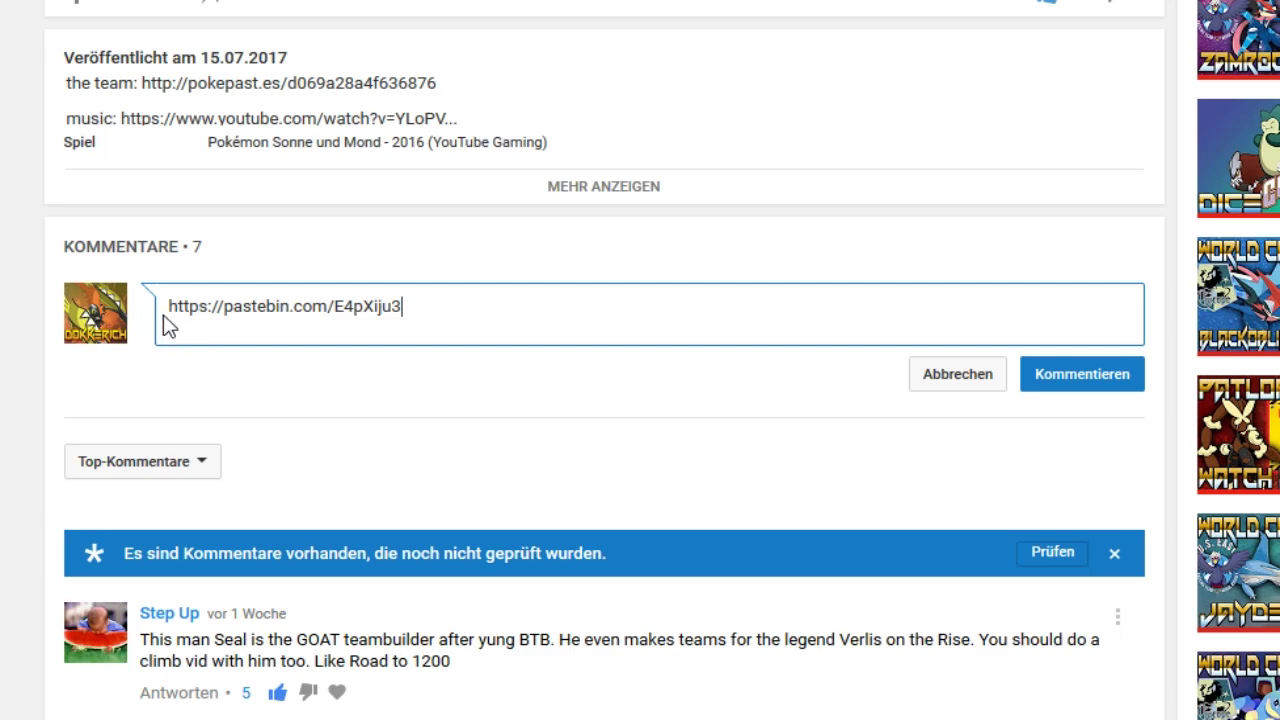
triple_click(169, 313)
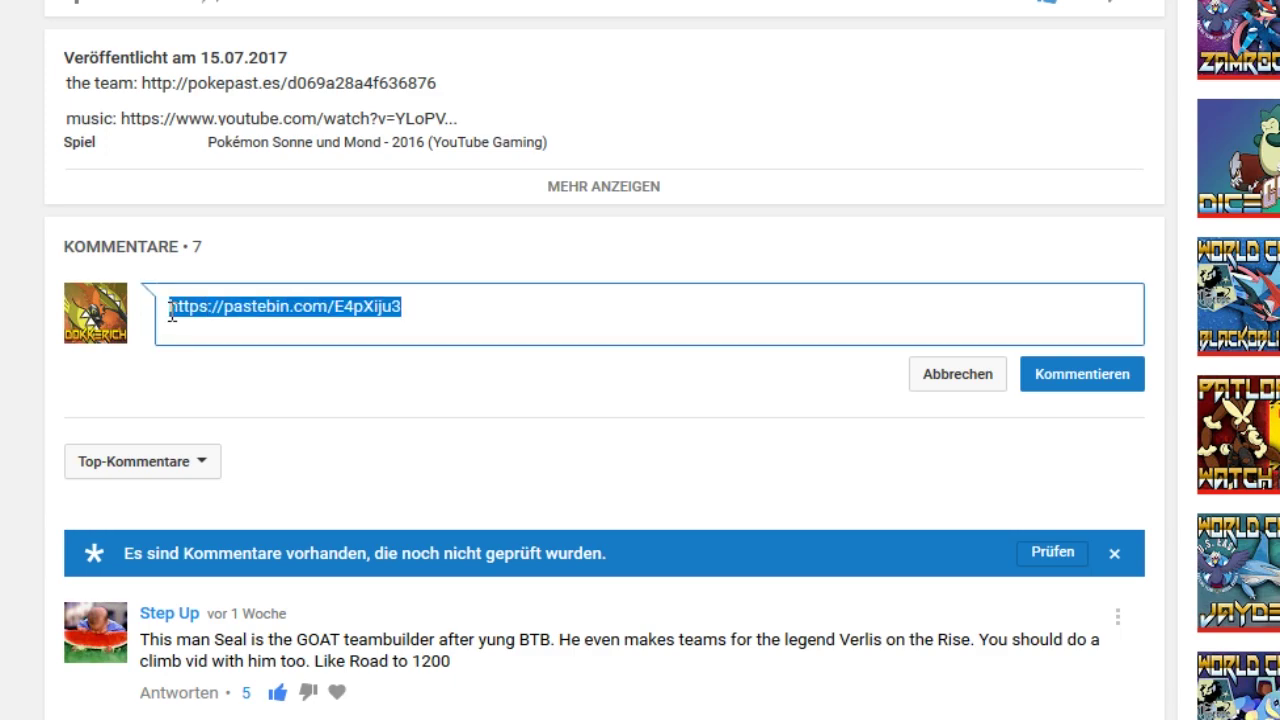
click(453, 313)
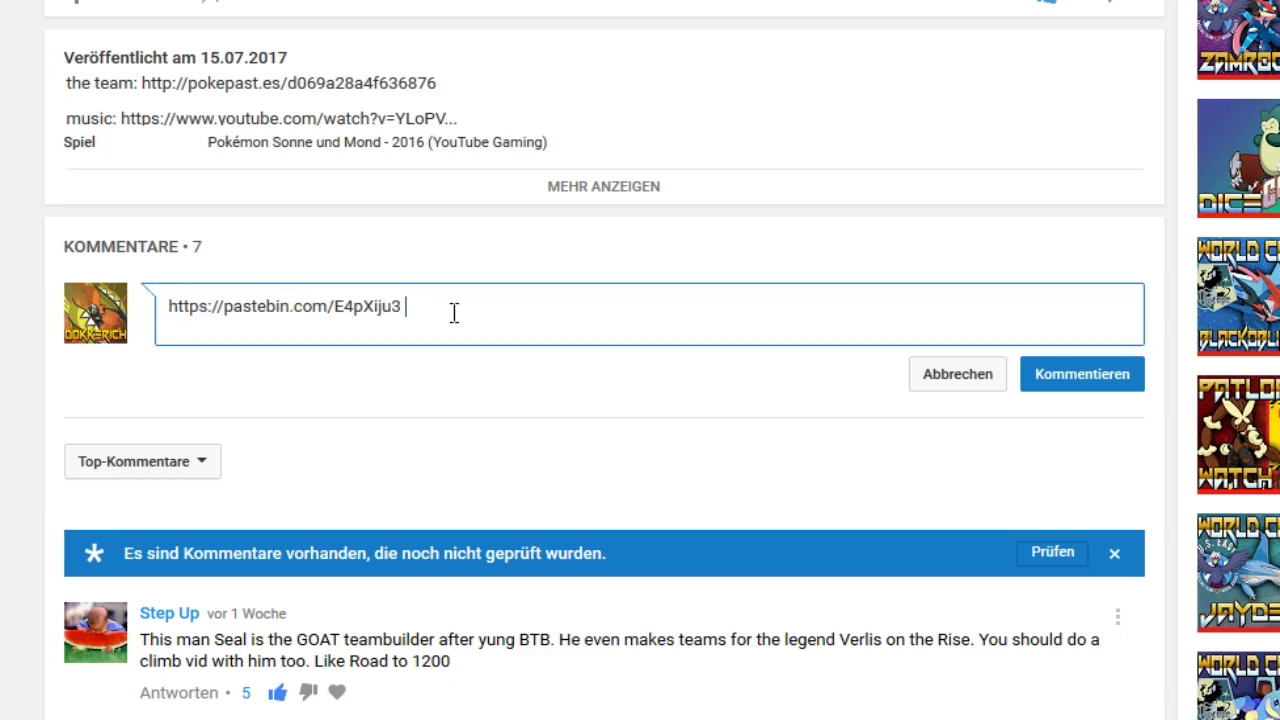
- Add a note that the offensive Celesteela lures Heatran and hits Magearna hard
text(made this c)
text(ool offesn)
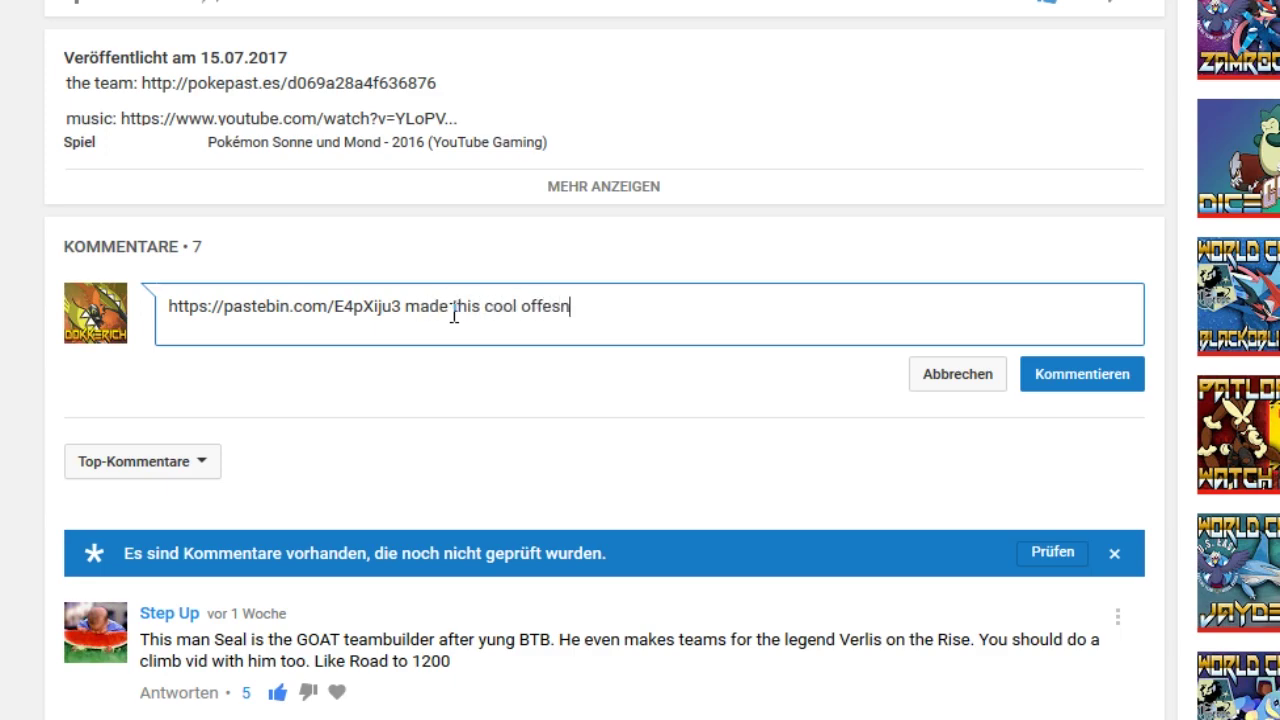
key(BackSpace)
key(BackSpace)
text(nsive steela t)
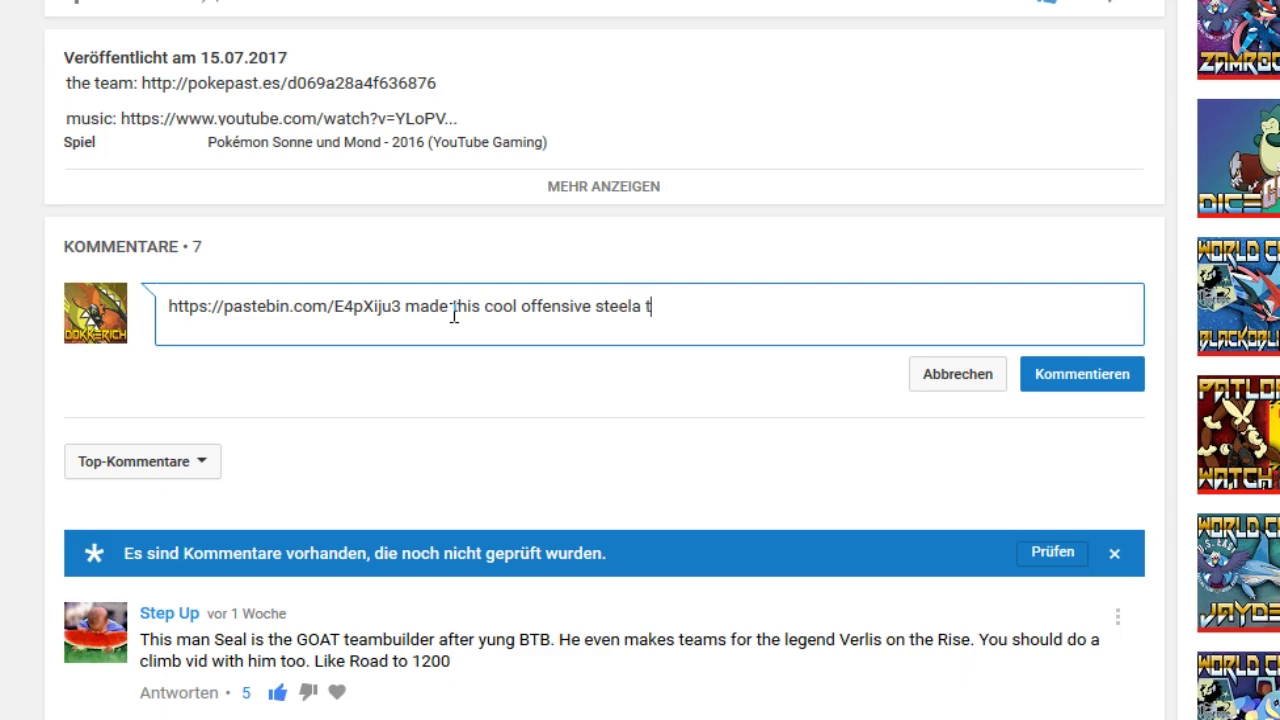
text(o lure in tran )
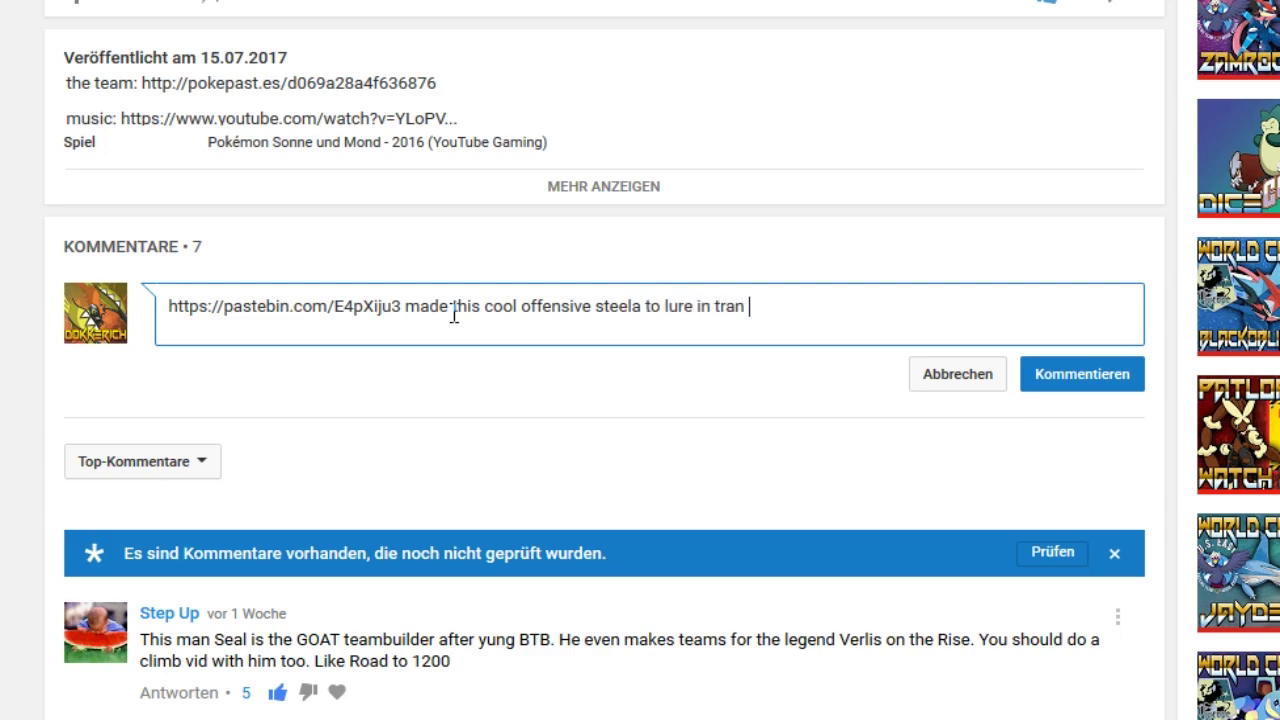
text(/ do a ton to)
text( magear)
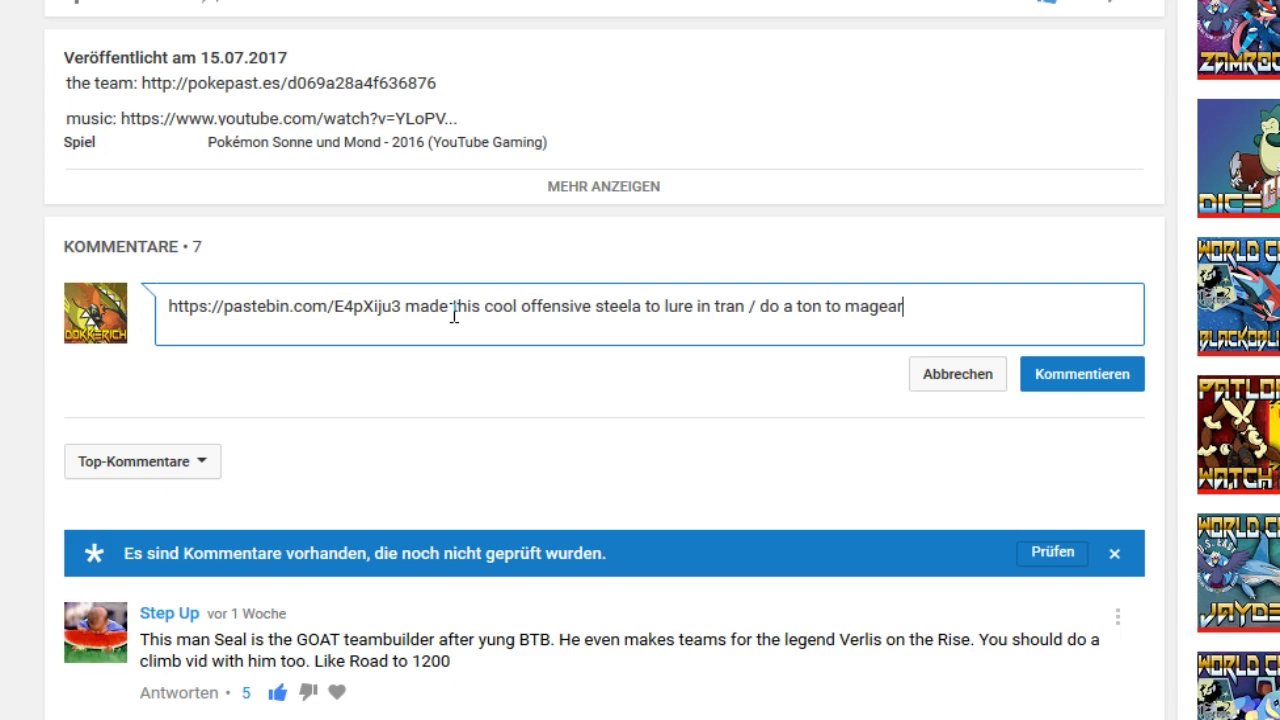
key(BackSpace)
text(na)
key(BackSpace)
text(ha)
text(is)
key(BackSpace)
key(BackSpace)
key(BackSpace)
text(ies to setup on )
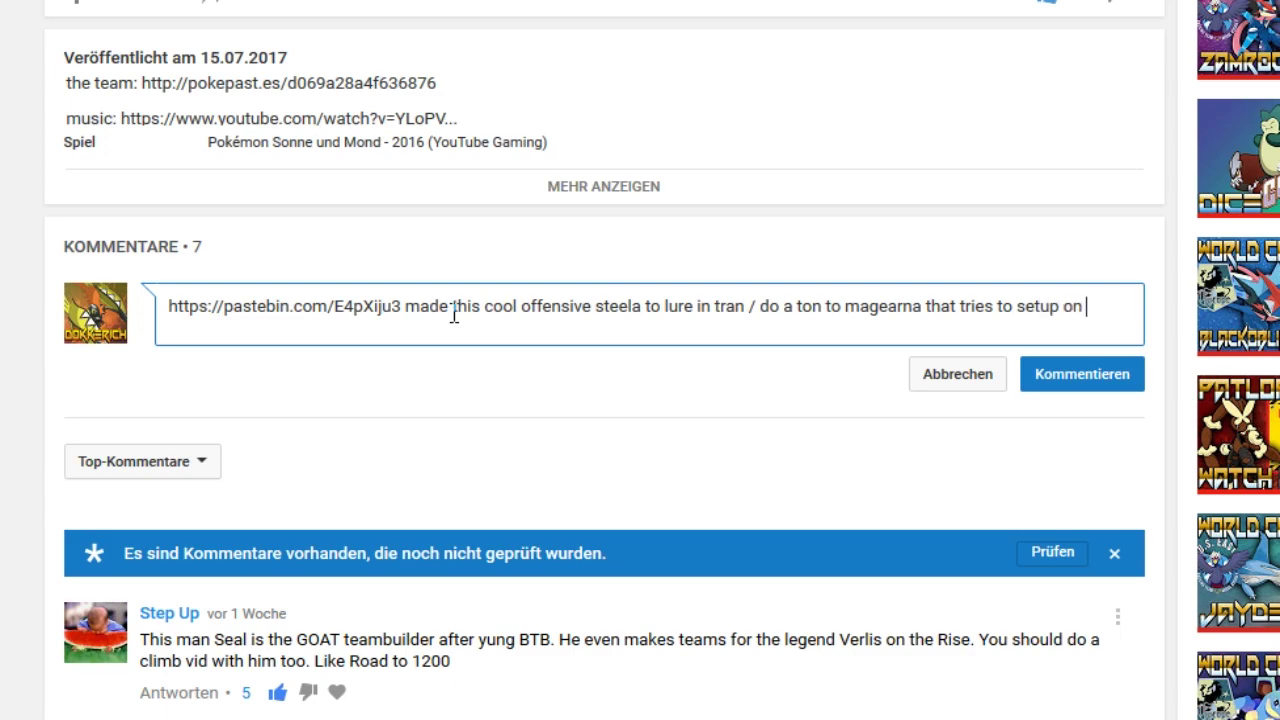
text(steel)
text(a usually)
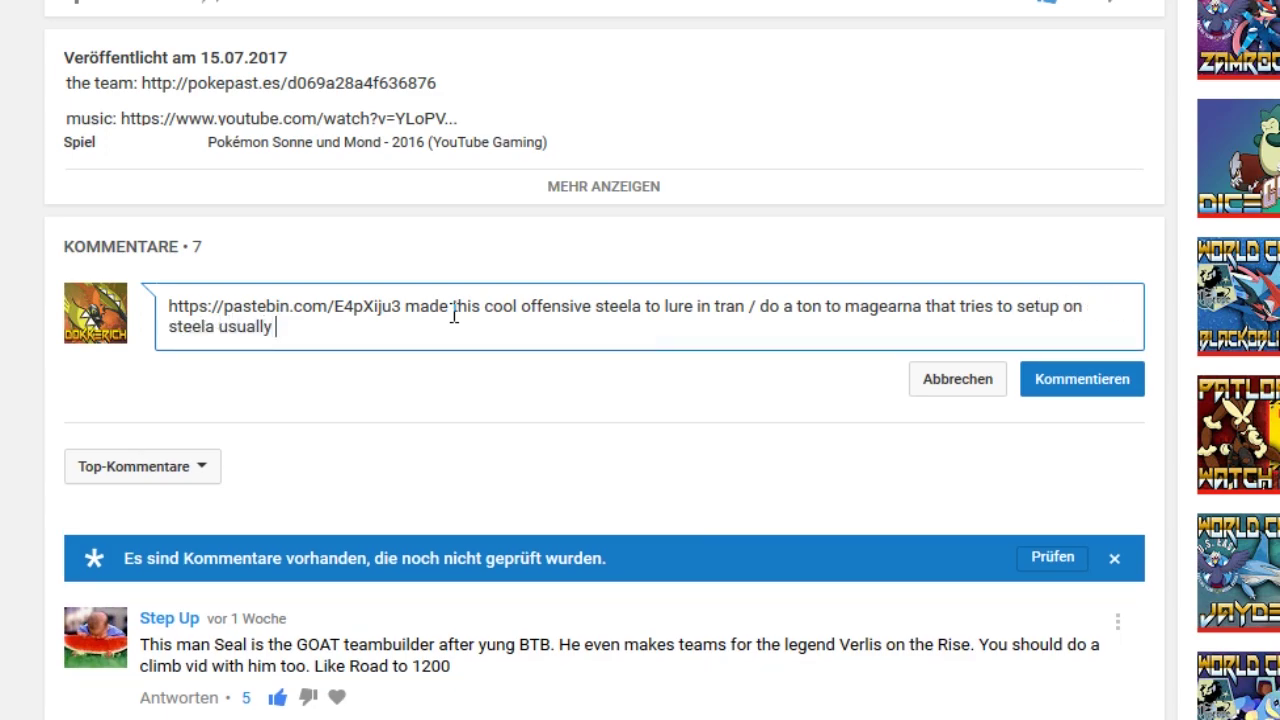
text( (cm s)
text(mag))
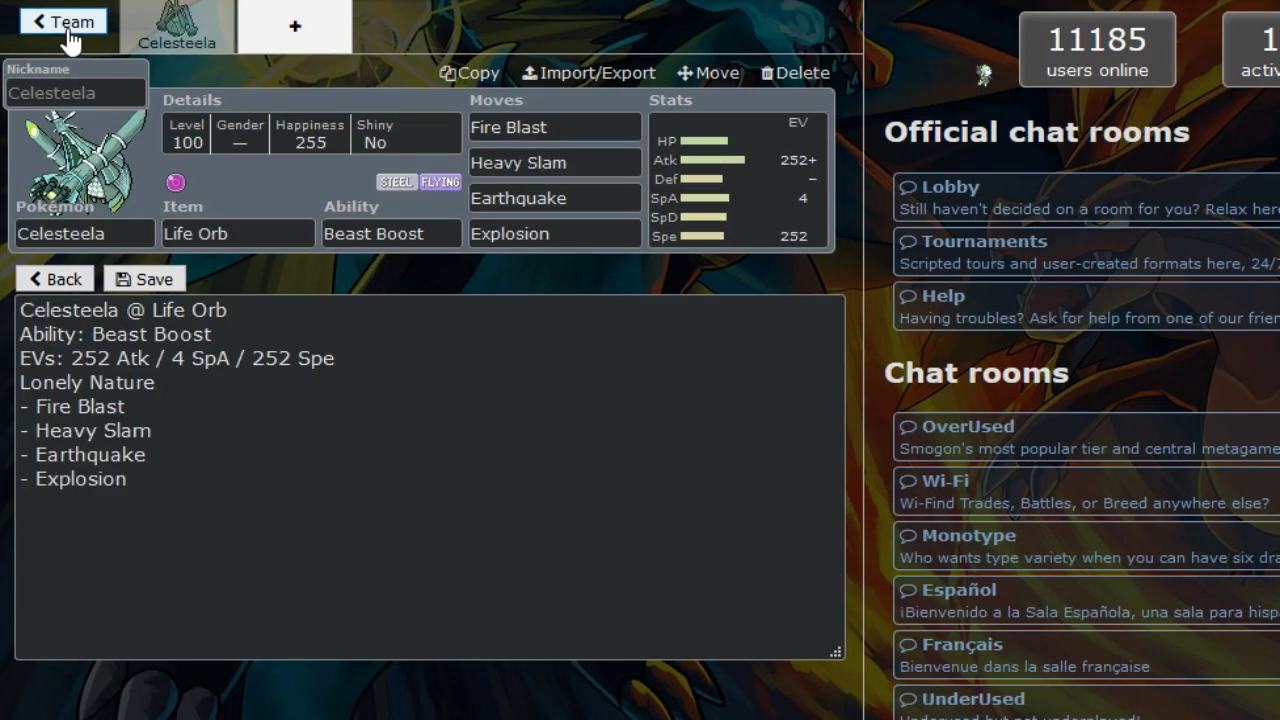
- Delete the team Untitled 1268 and start a new empty team
click(65, 27)
click(76, 26)
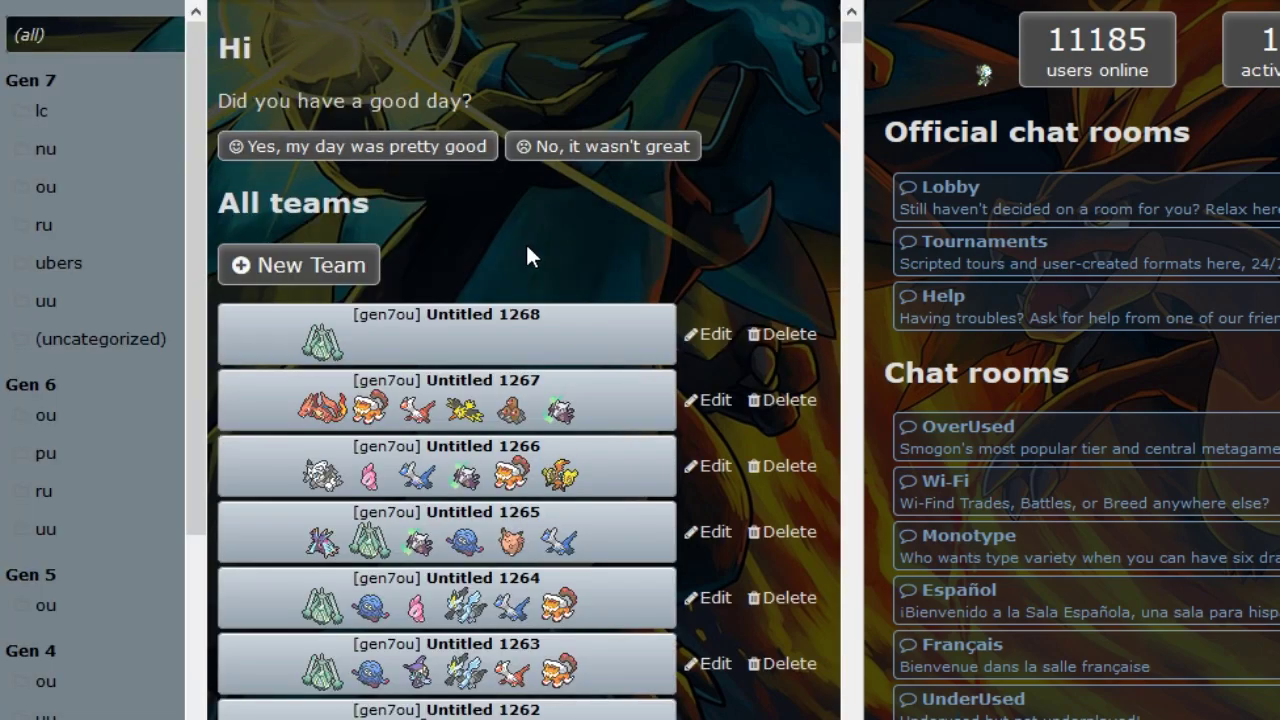
click(778, 334)
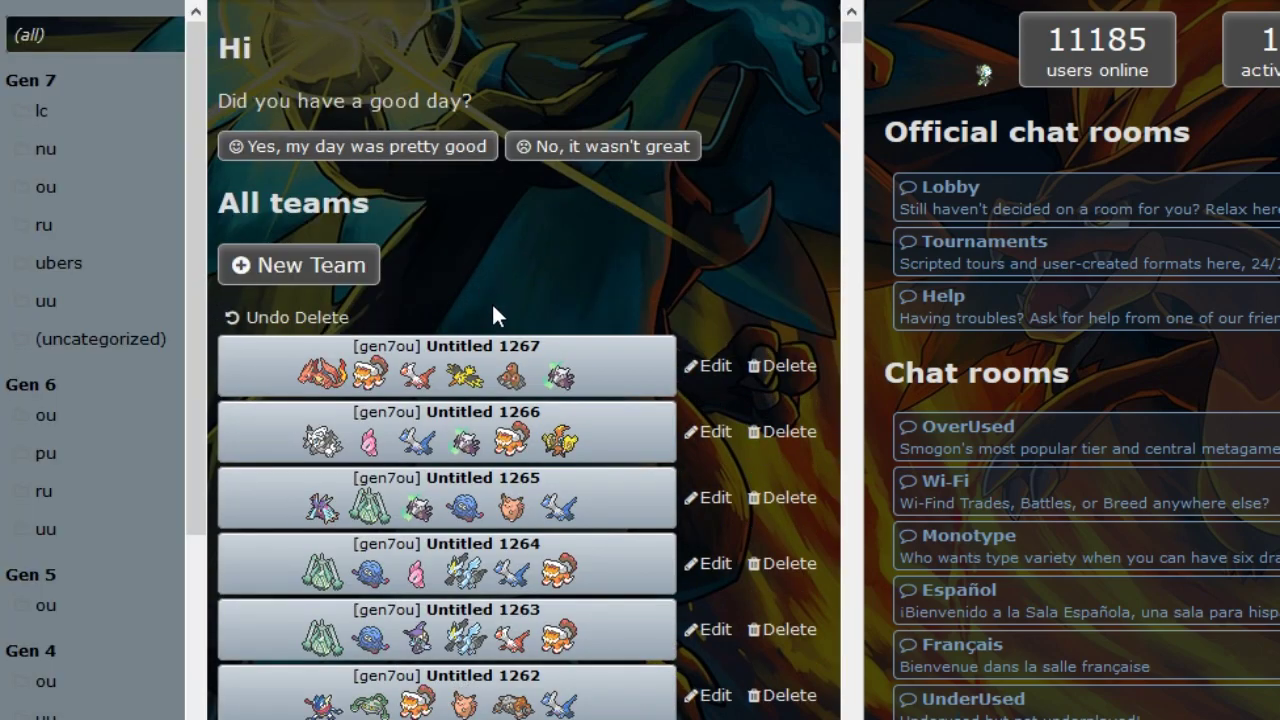
click(366, 271)
- Add Nidoking as the team's first Pokémon
click(180, 328)
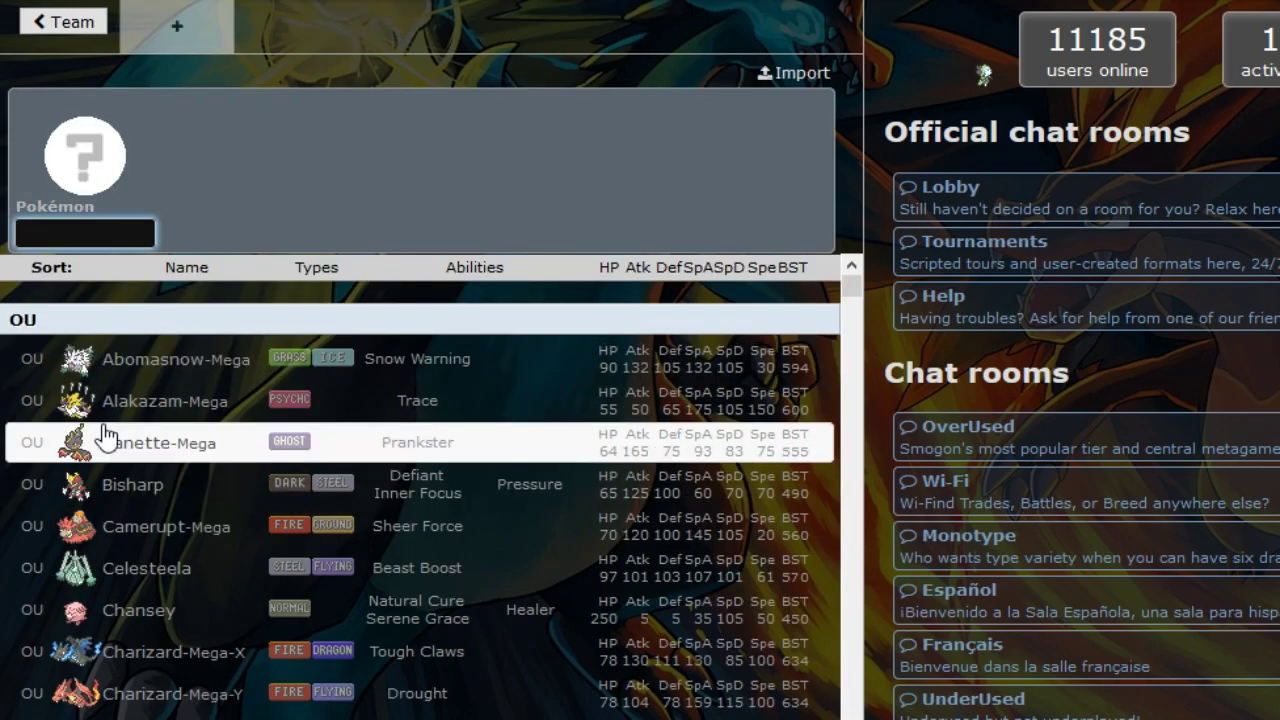
text(nid)
click(112, 318)
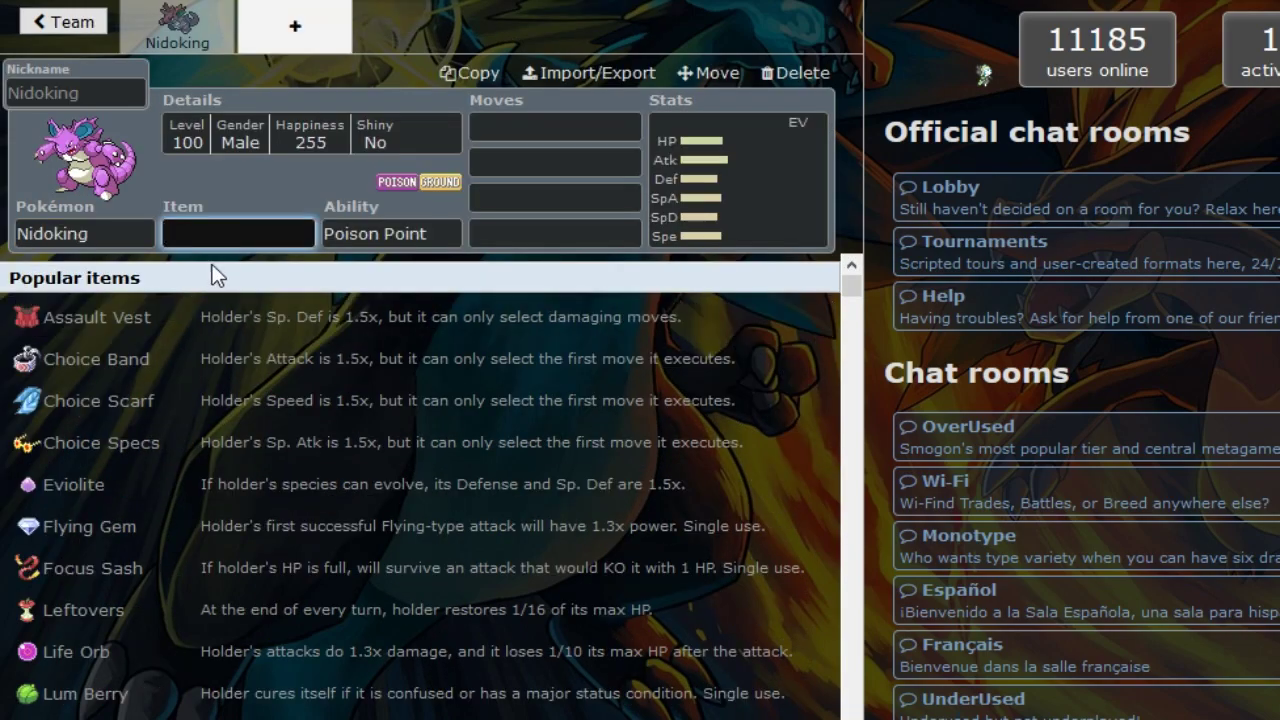
- Add a second empty slot and scroll down the OU species list toward Mew
click(315, 30)
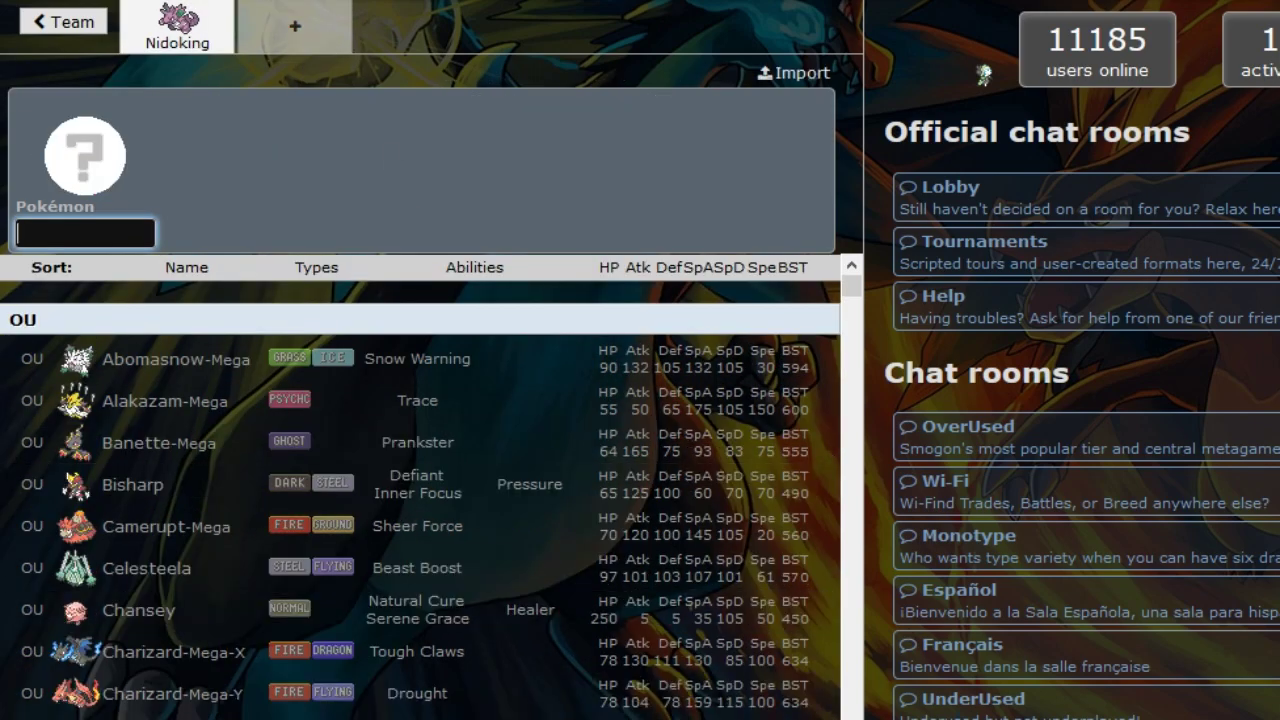
scroll(420, 490, down, 5)
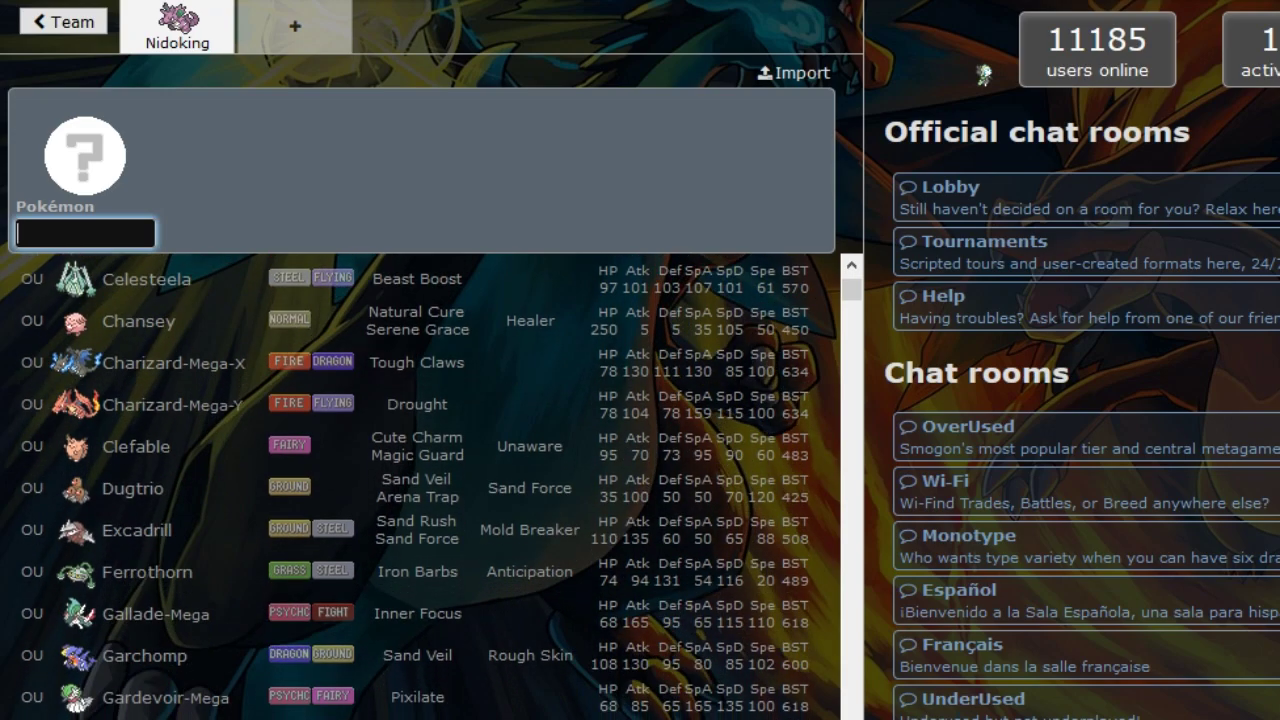
scroll(420, 490, down, 2)
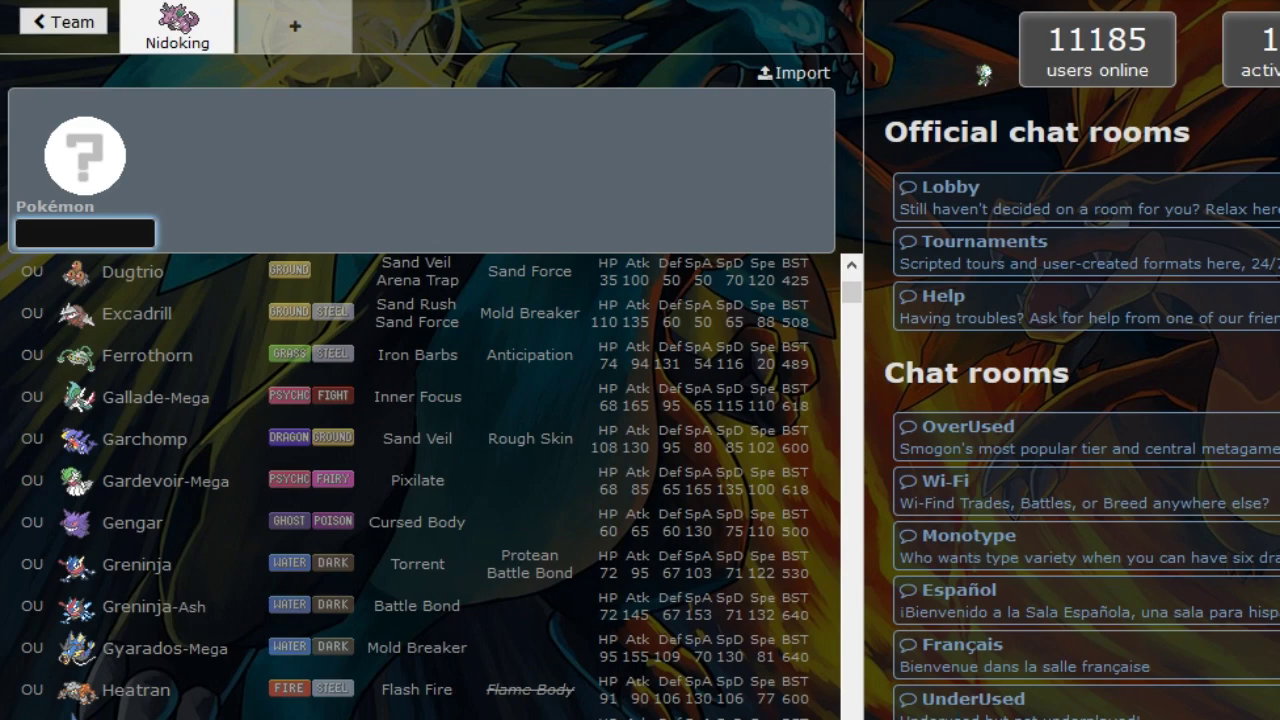
scroll(420, 490, down, 4)
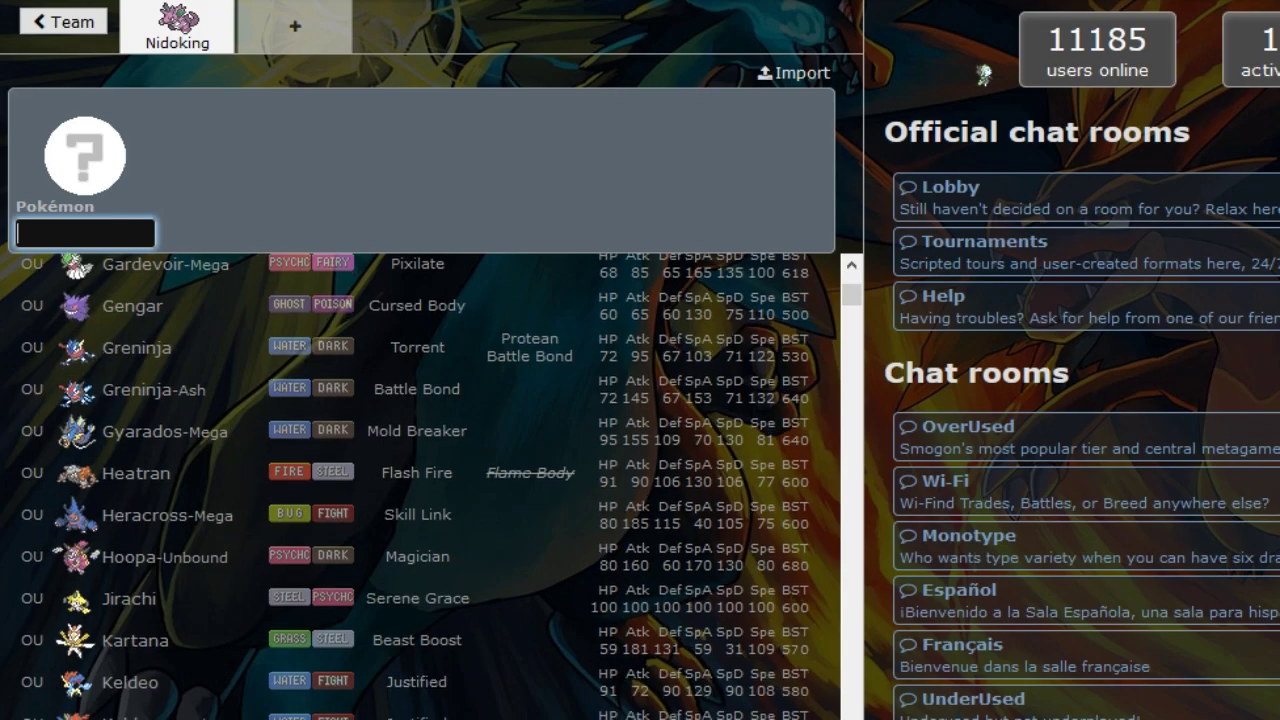
scroll(420, 490, down, 4)
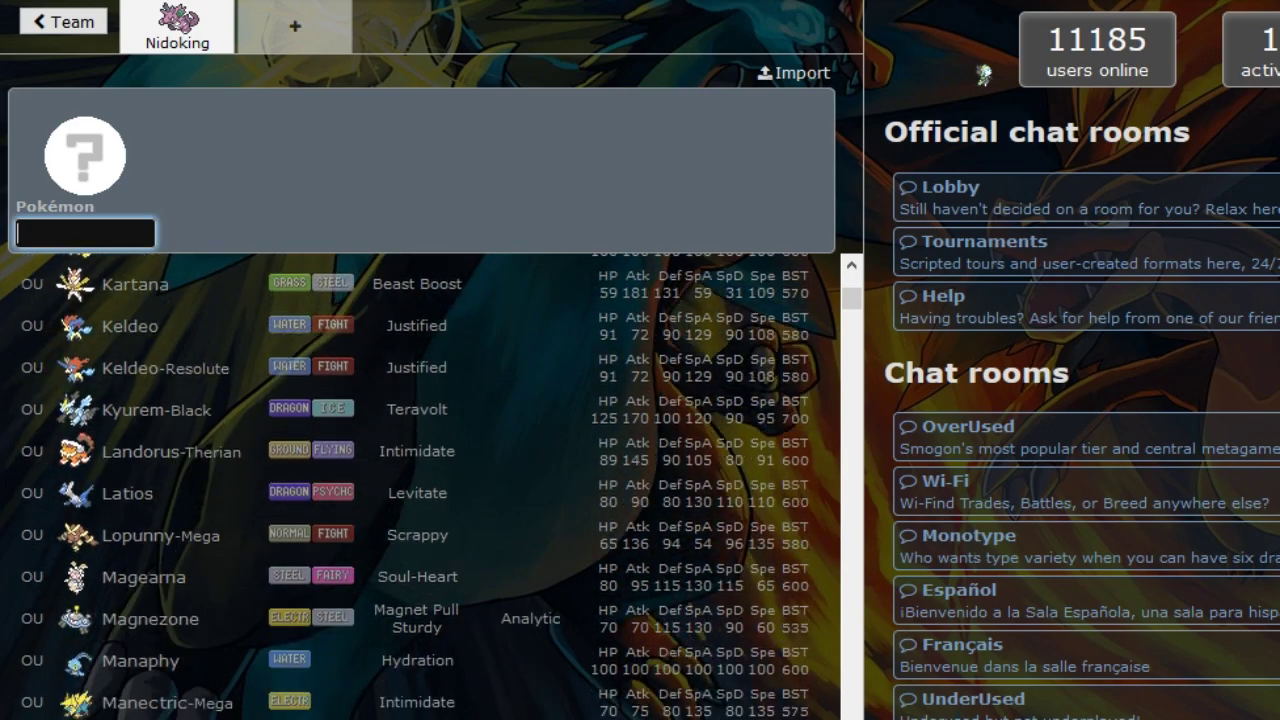
scroll(420, 490, down, 1)
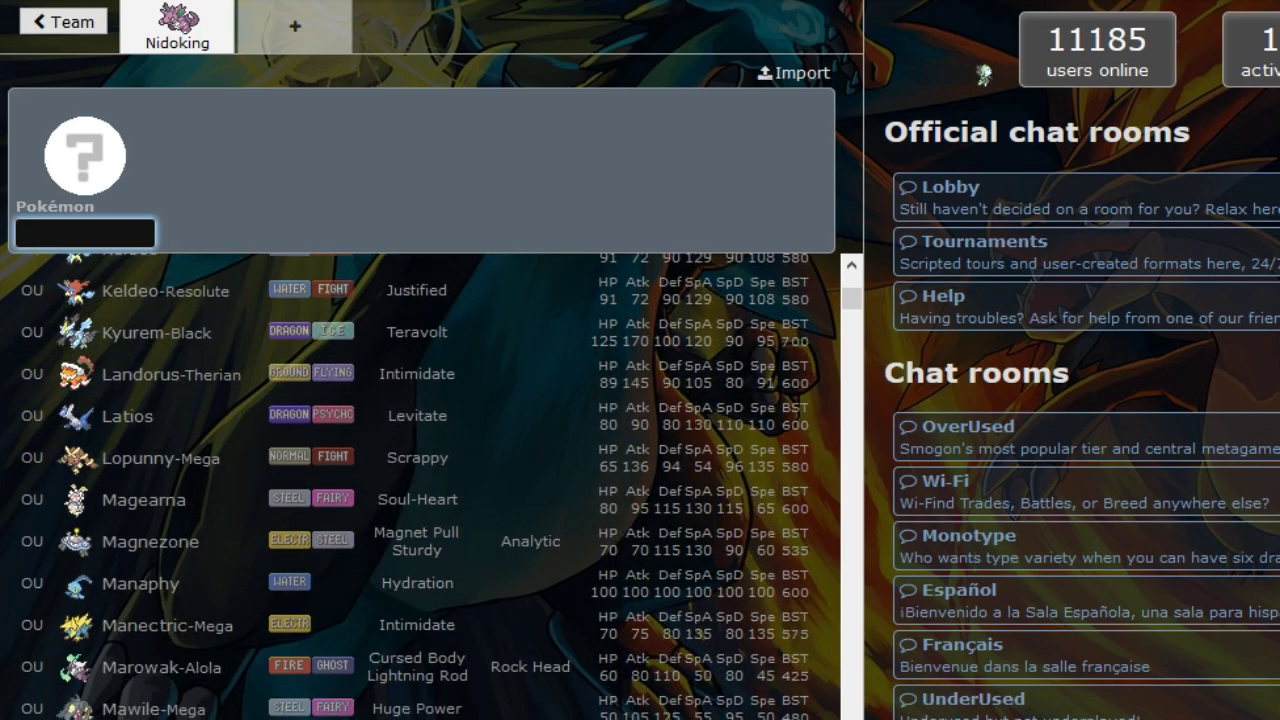
scroll(420, 490, down, 1)
scroll(420, 490, down, 3)
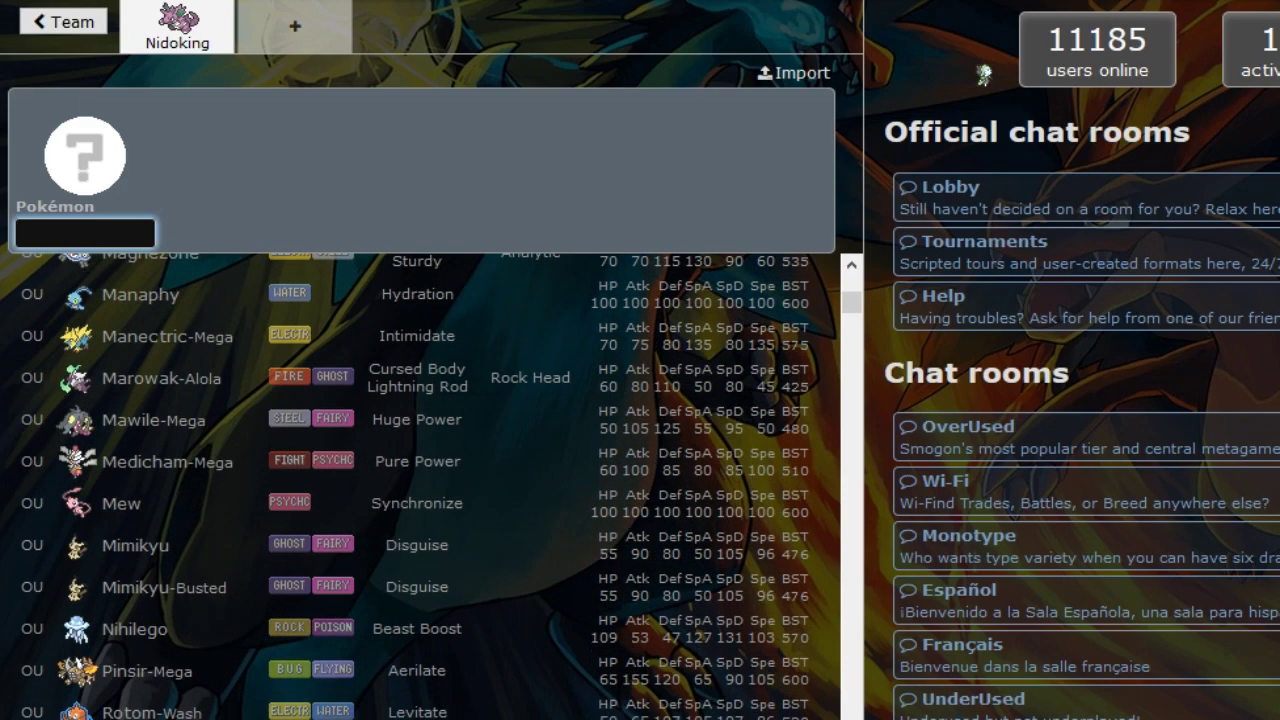
- Add Mew to the second slot with U-turn as its first move
click(411, 505)
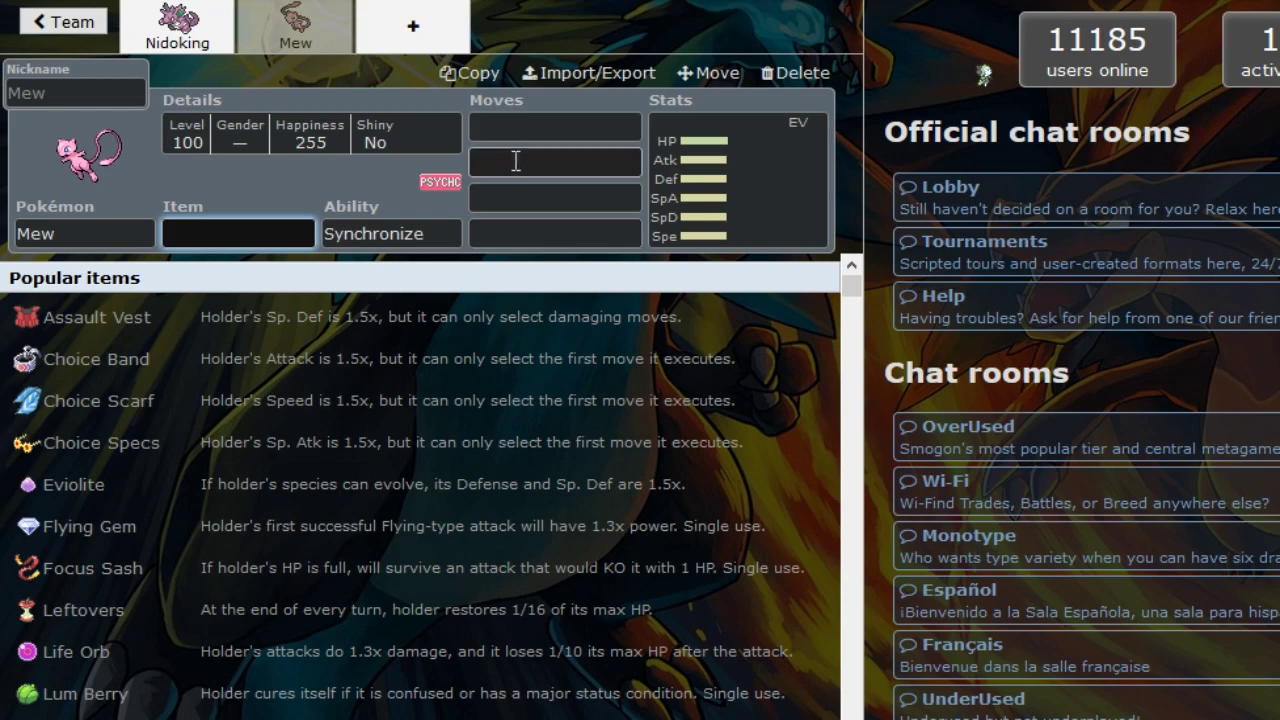
click(509, 131)
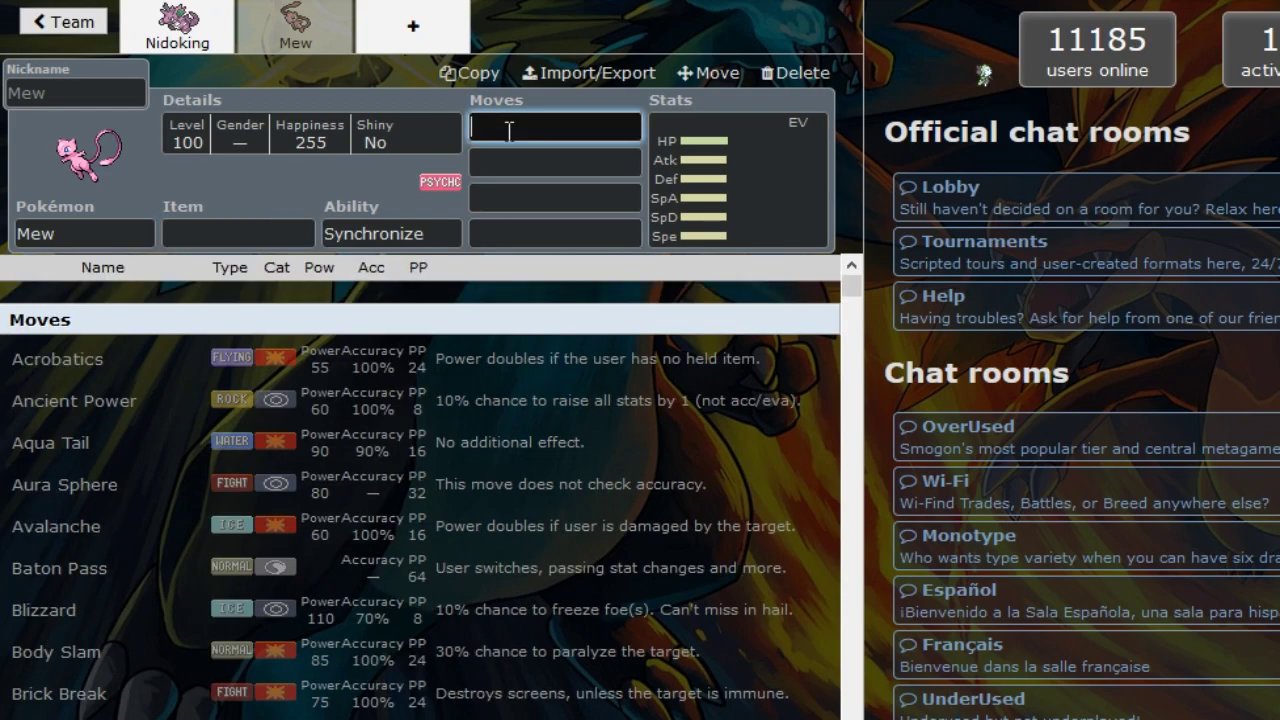
text(u-)
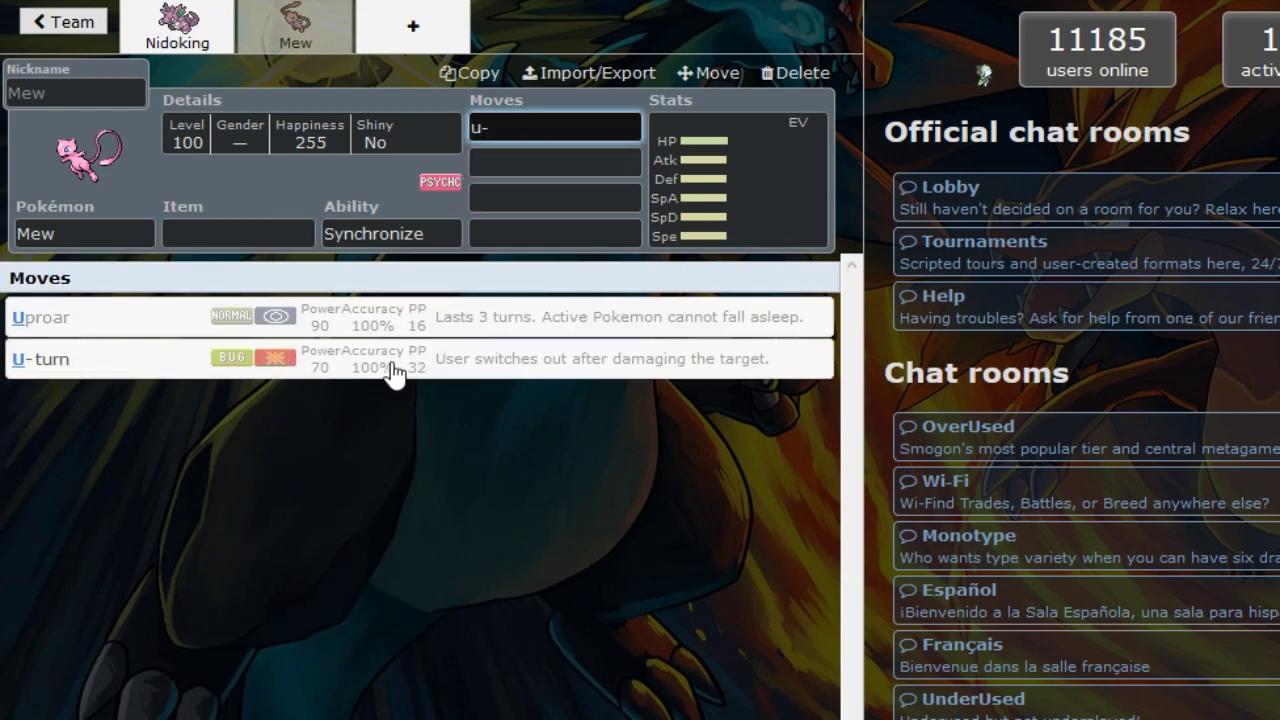
click(392, 366)
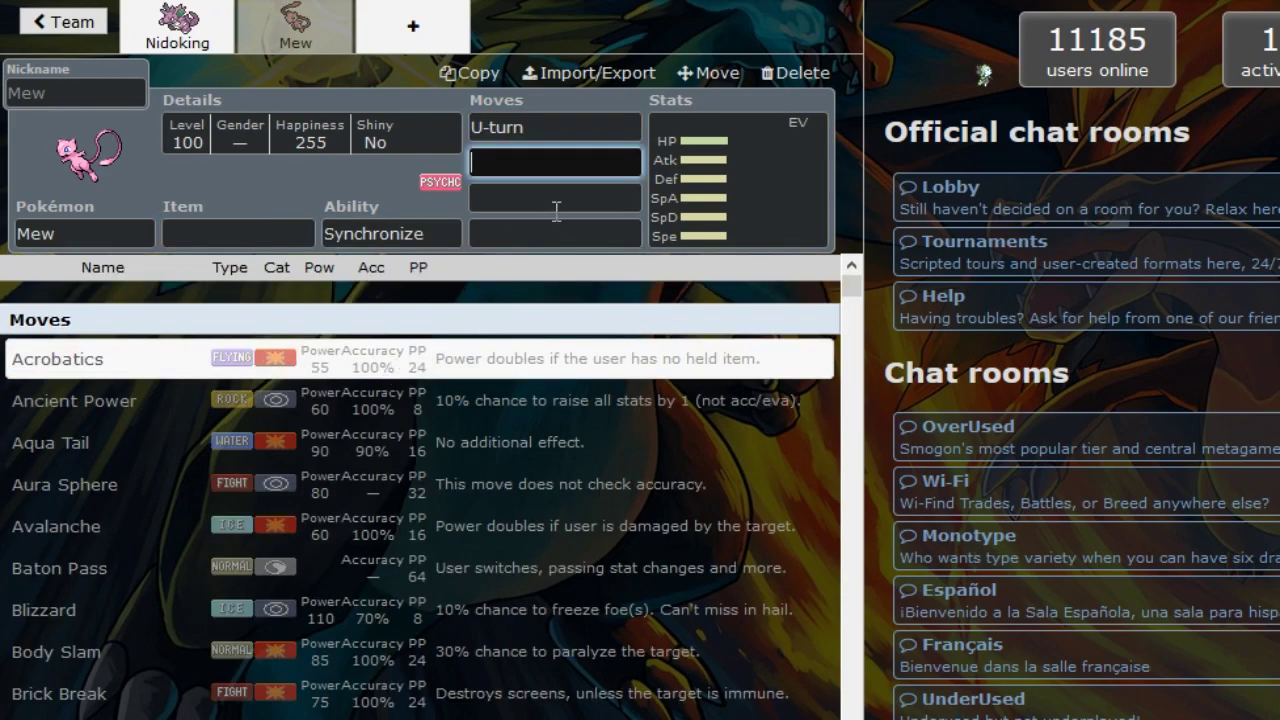
- Add Mega Lopunny holding Lopunnite with Copycat as its first move
click(410, 47)
text(lop)
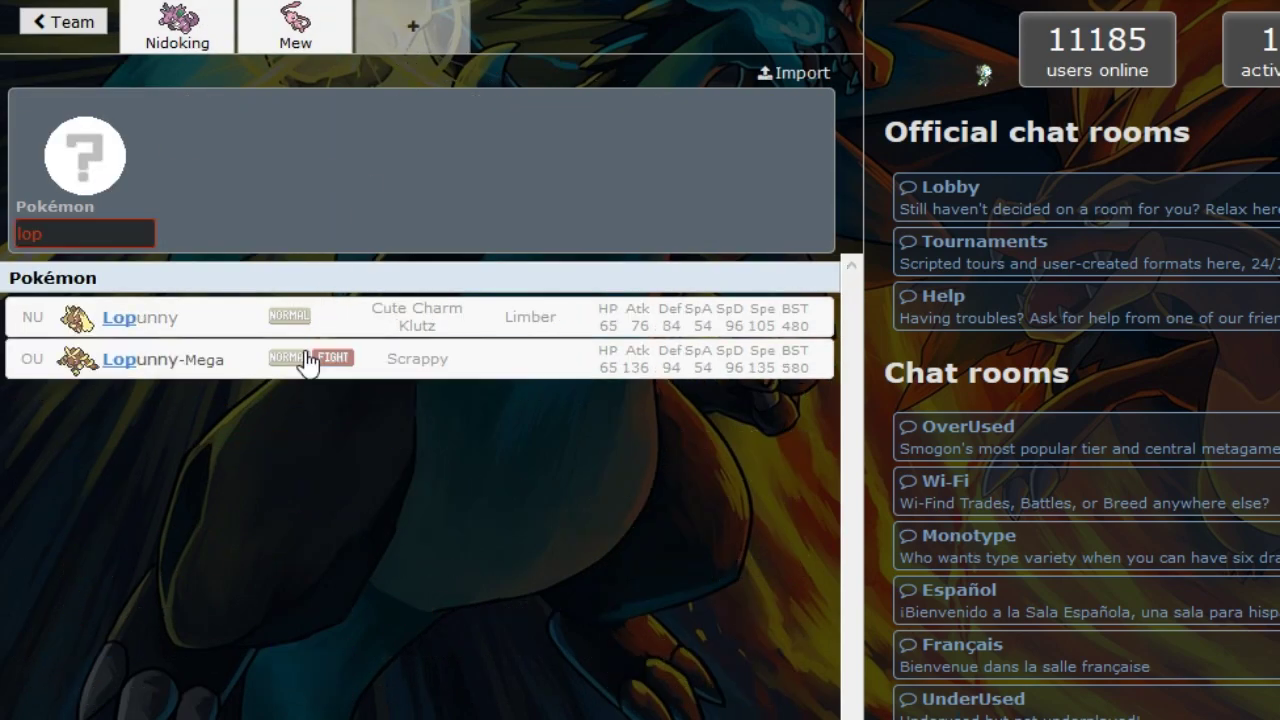
click(303, 362)
click(490, 133)
text(cop)
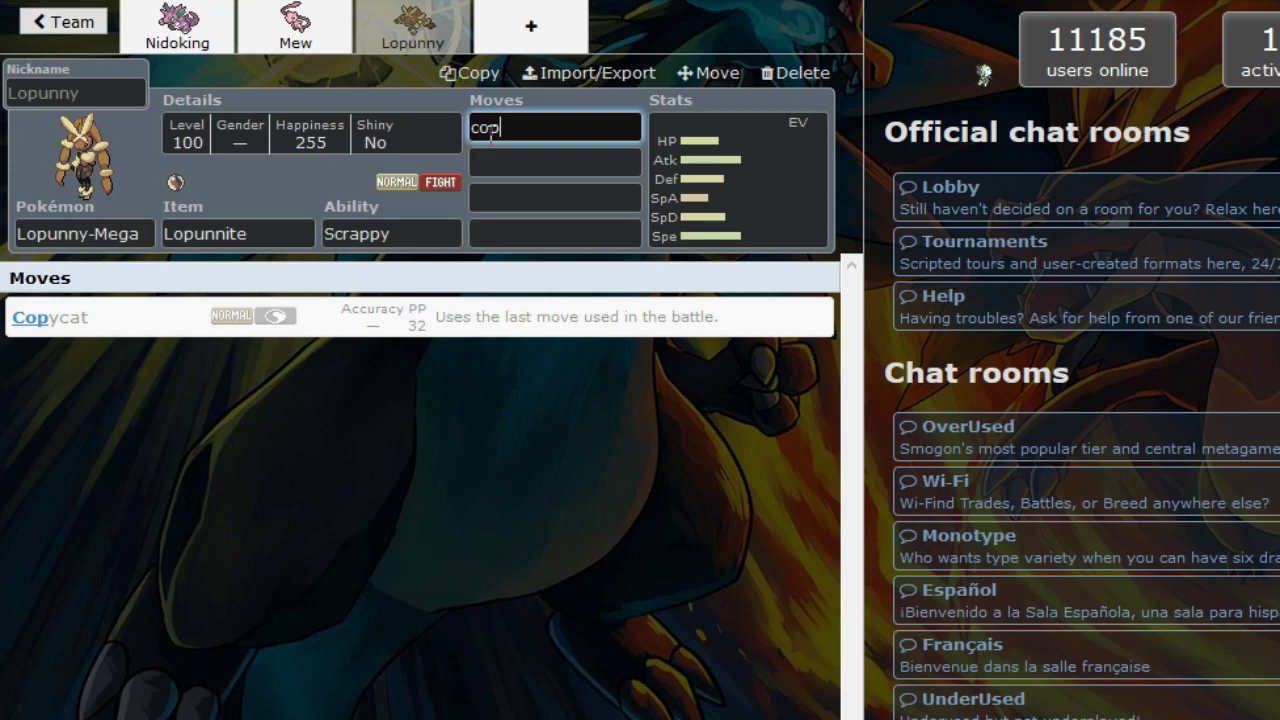
click(372, 345)
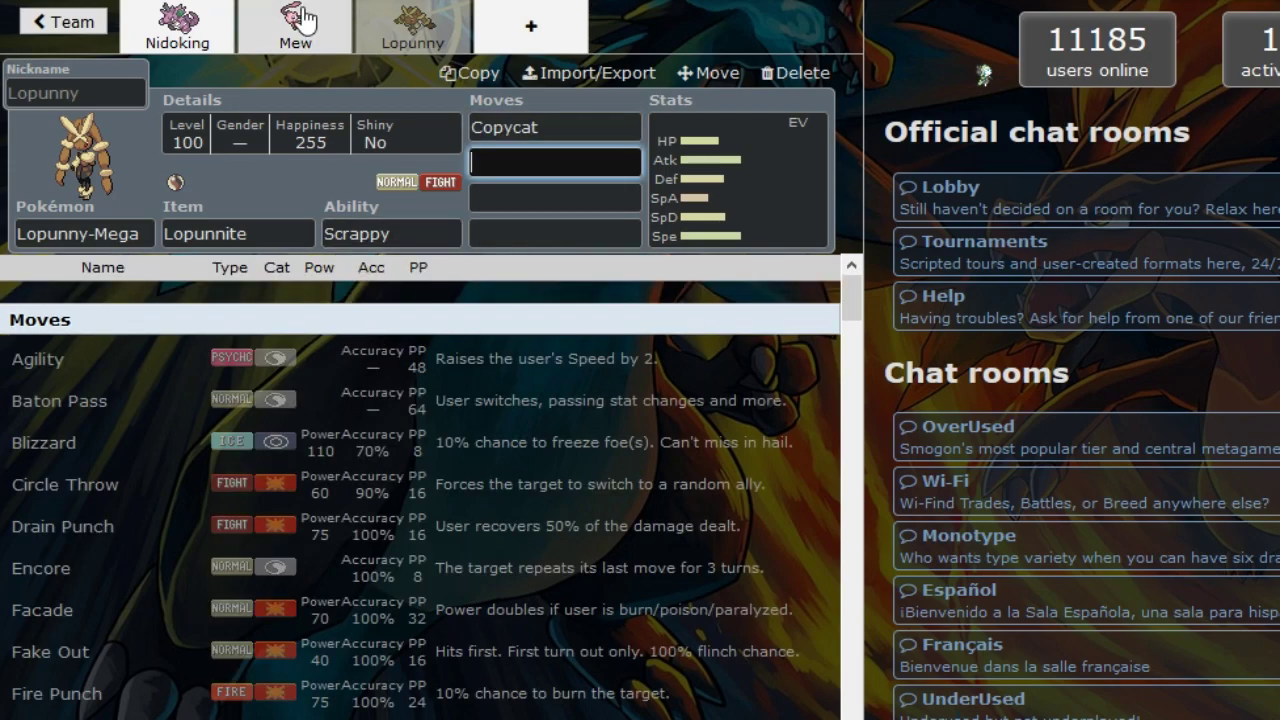
- Review Mew's set and confirm Lopunny's Copycat move
click(303, 20)
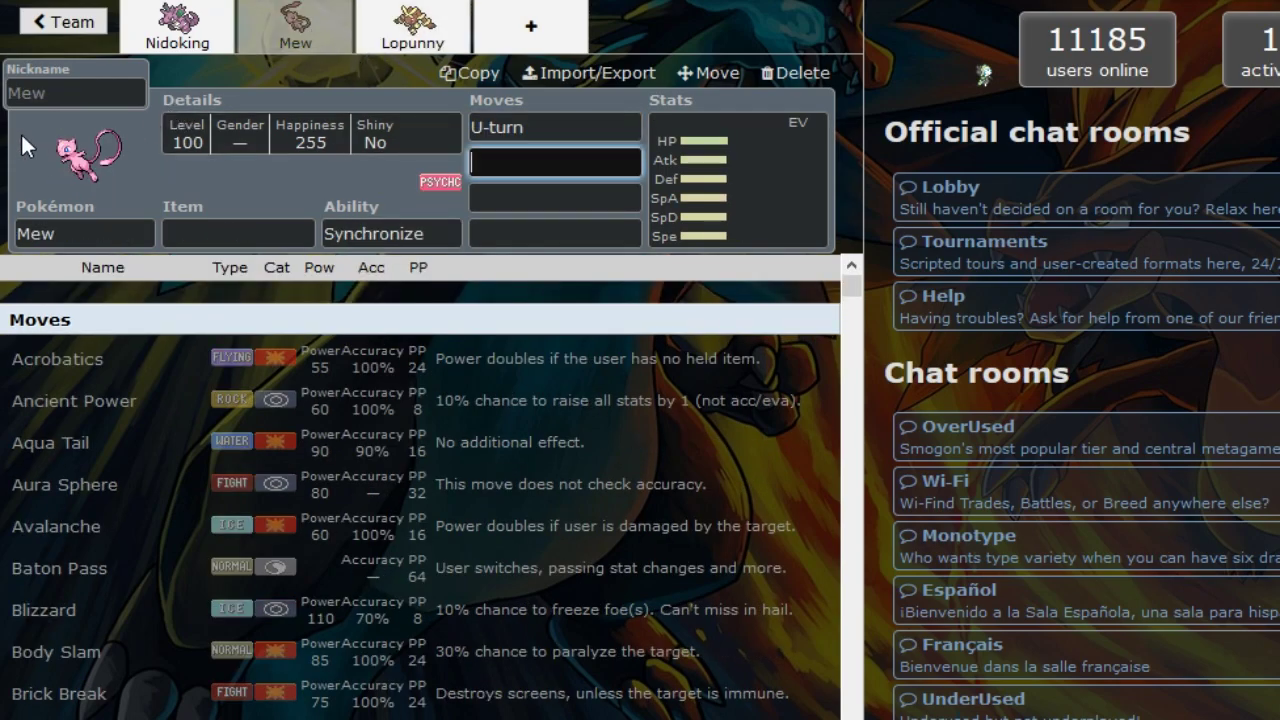
click(418, 37)
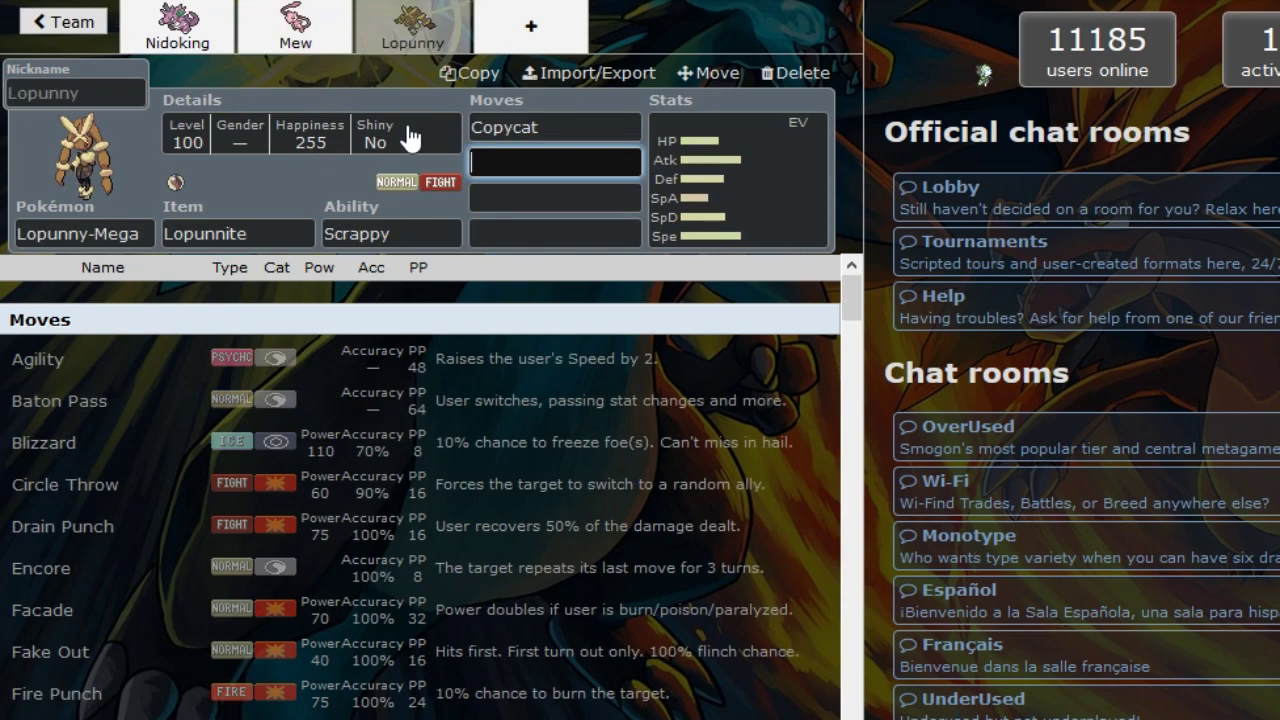
click(553, 128)
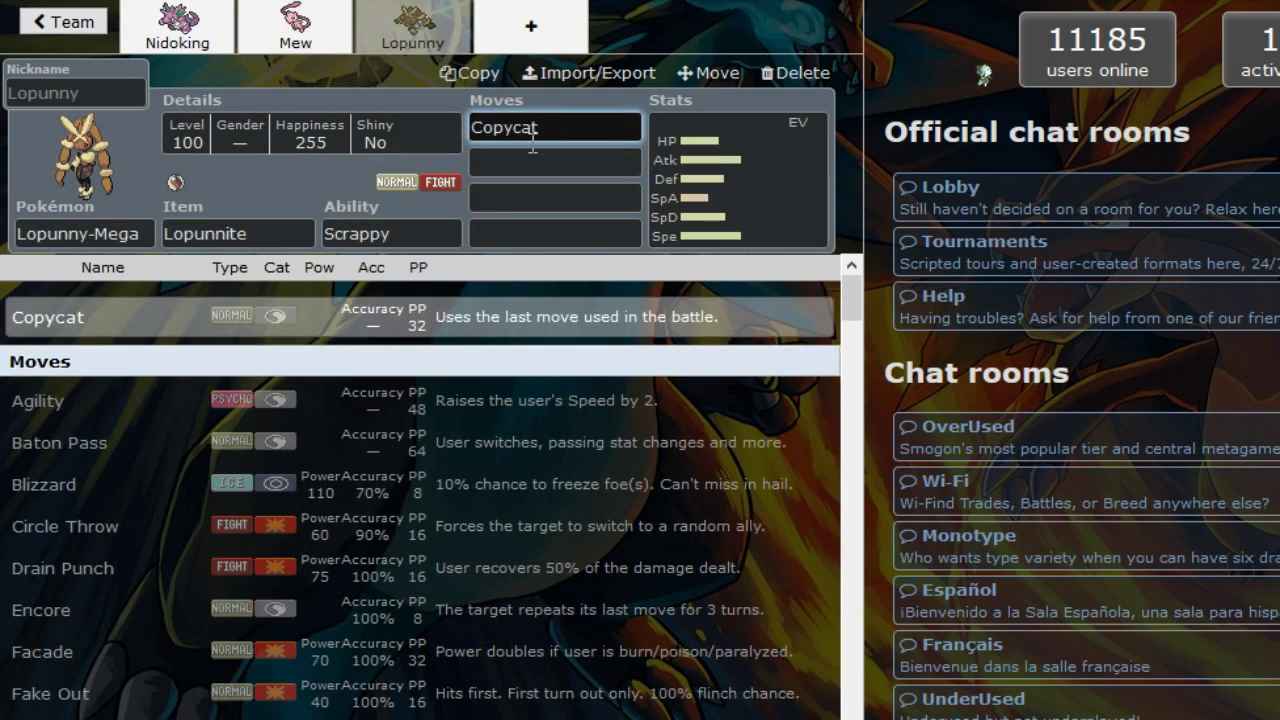
click(190, 35)
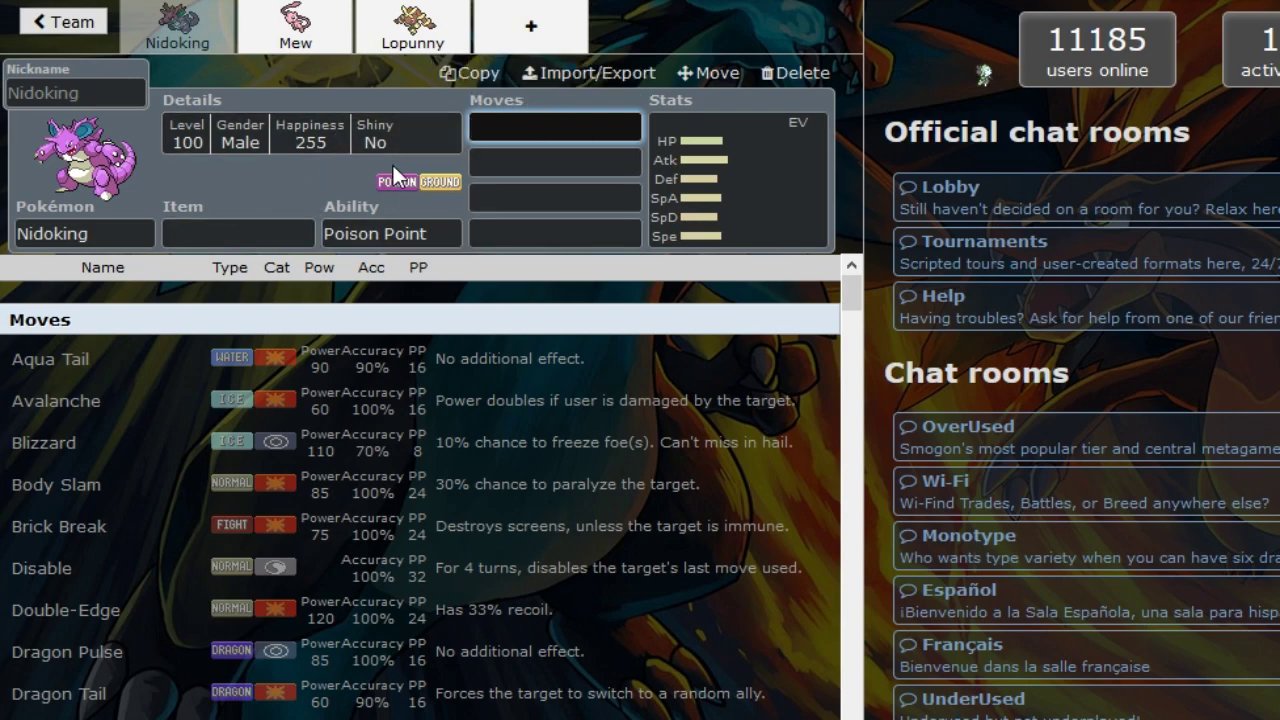
- Compare the stat spreads of Nidoking, Mew and Lopunny
click(685, 170)
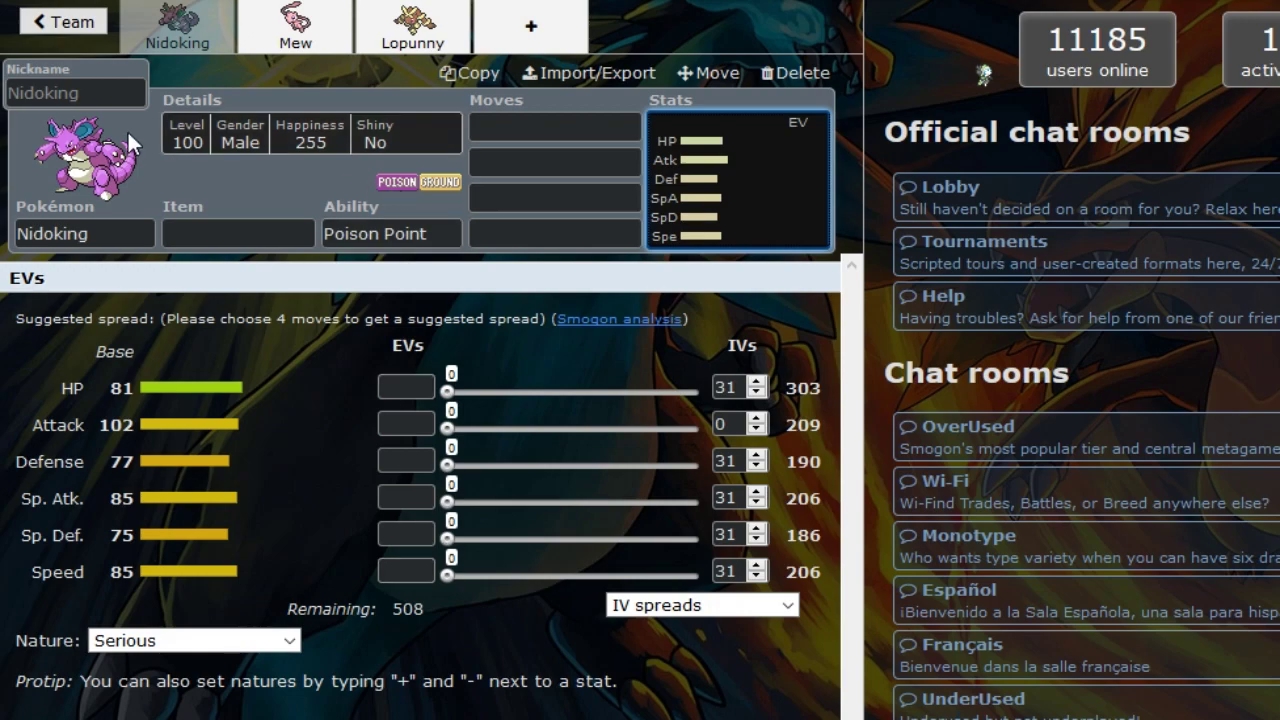
click(289, 45)
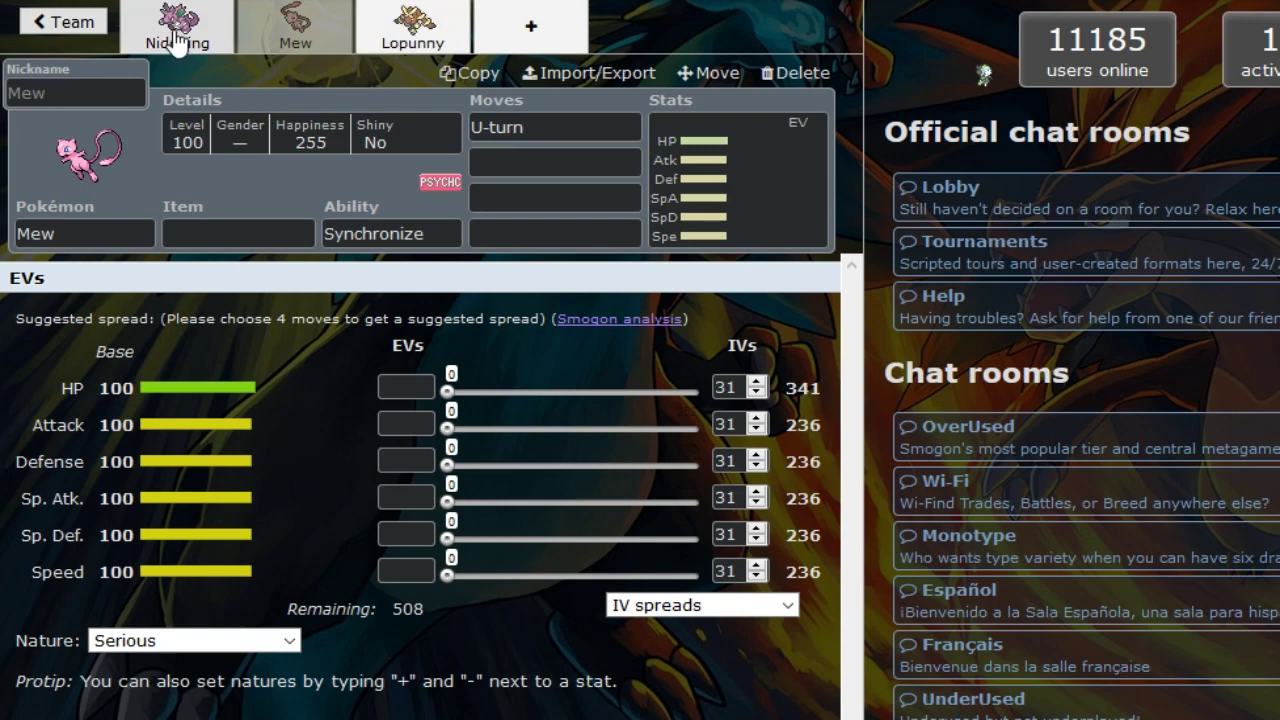
click(420, 38)
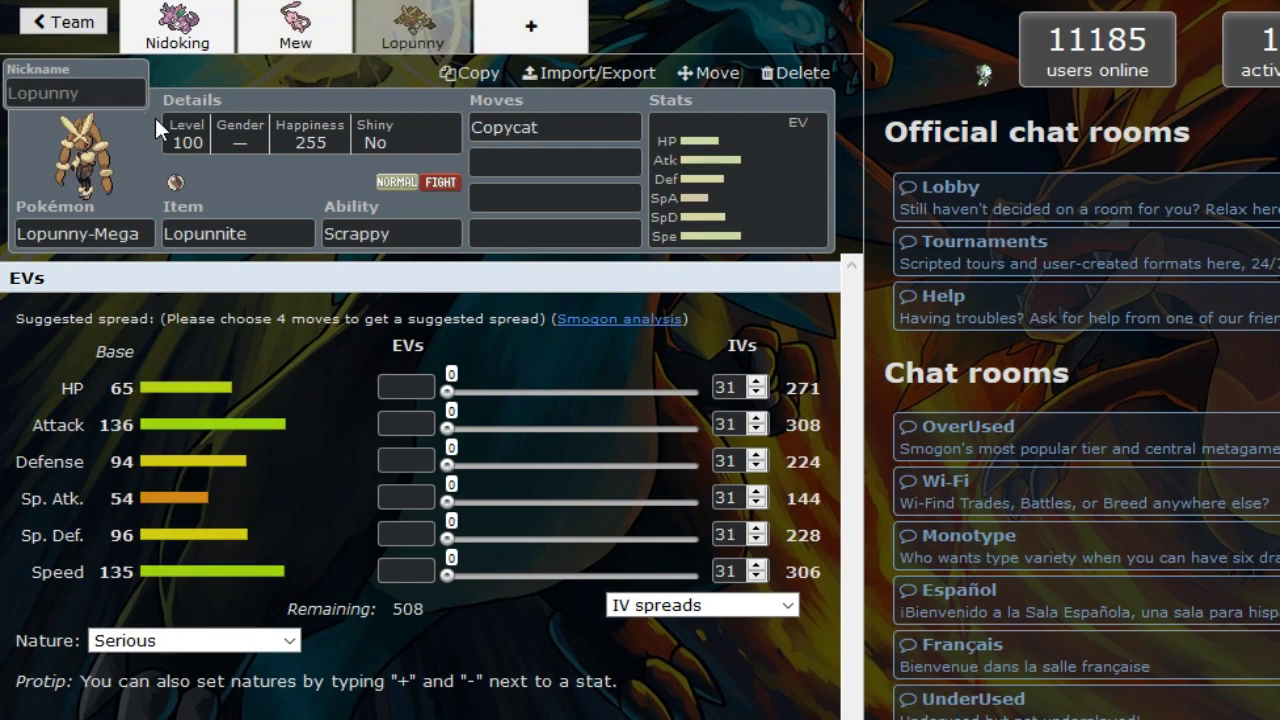
click(177, 30)
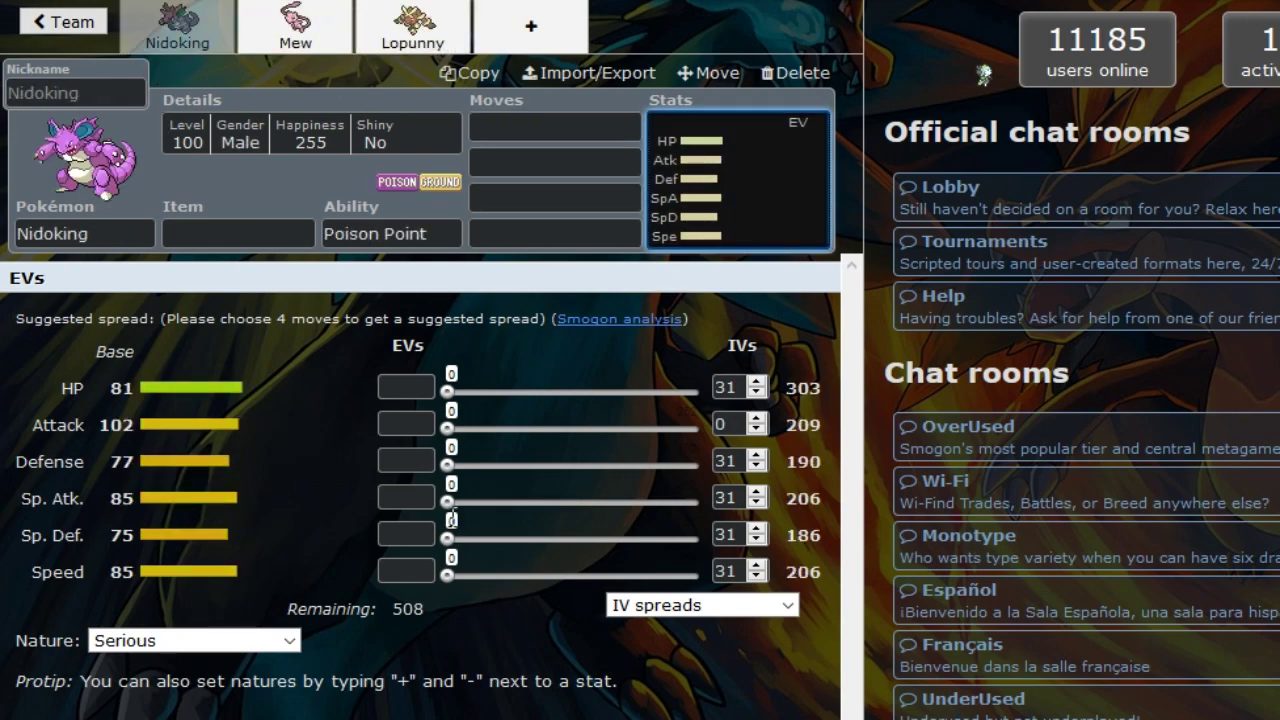
- Give Nidoking 252 Sp. Atk EVs and 252+ Speed EVs
mouse_move(450, 503)
mouse_down()
mouse_move(480, 514)
mouse_move(760, 510)
mouse_up()
click(202, 46)
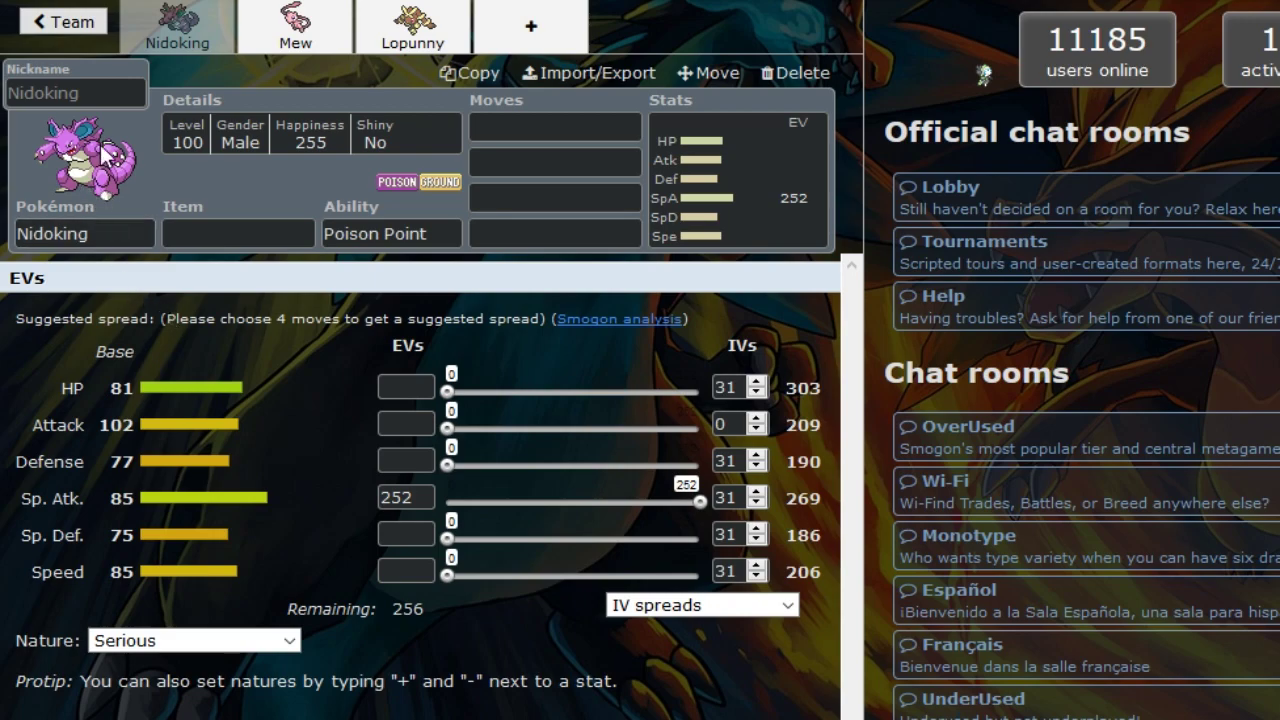
click(422, 571)
text(+)
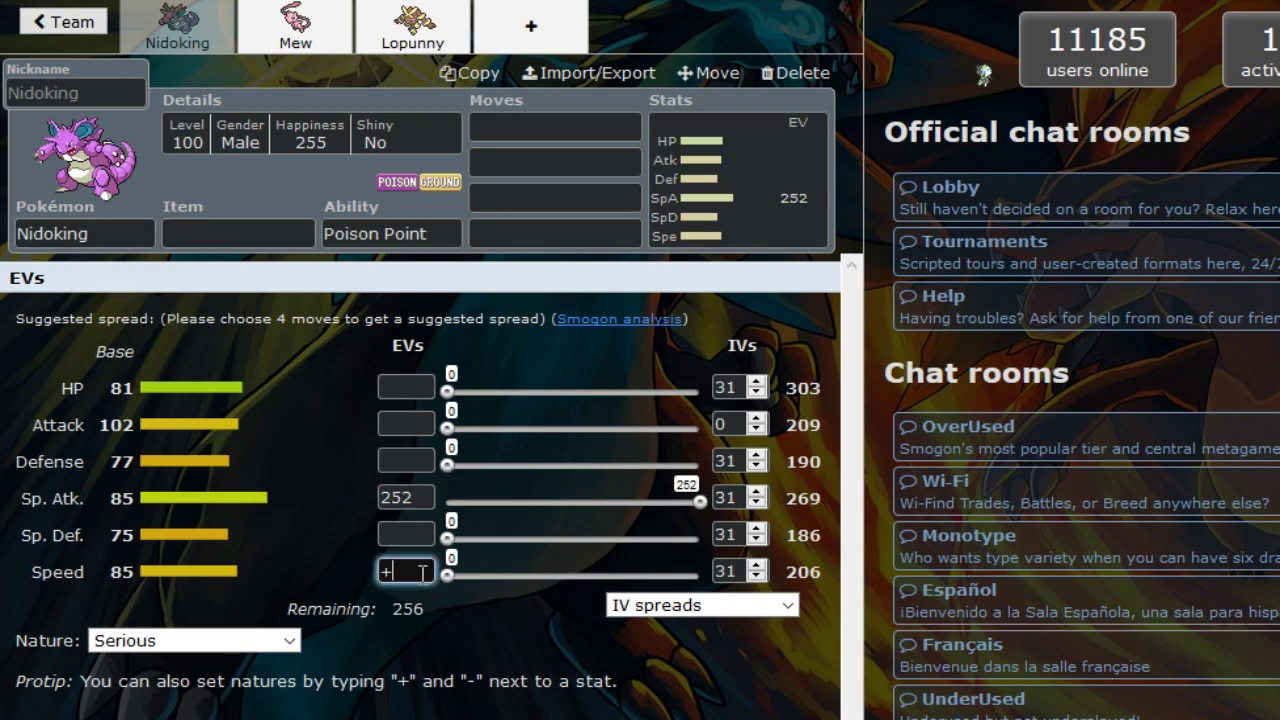
text(172)
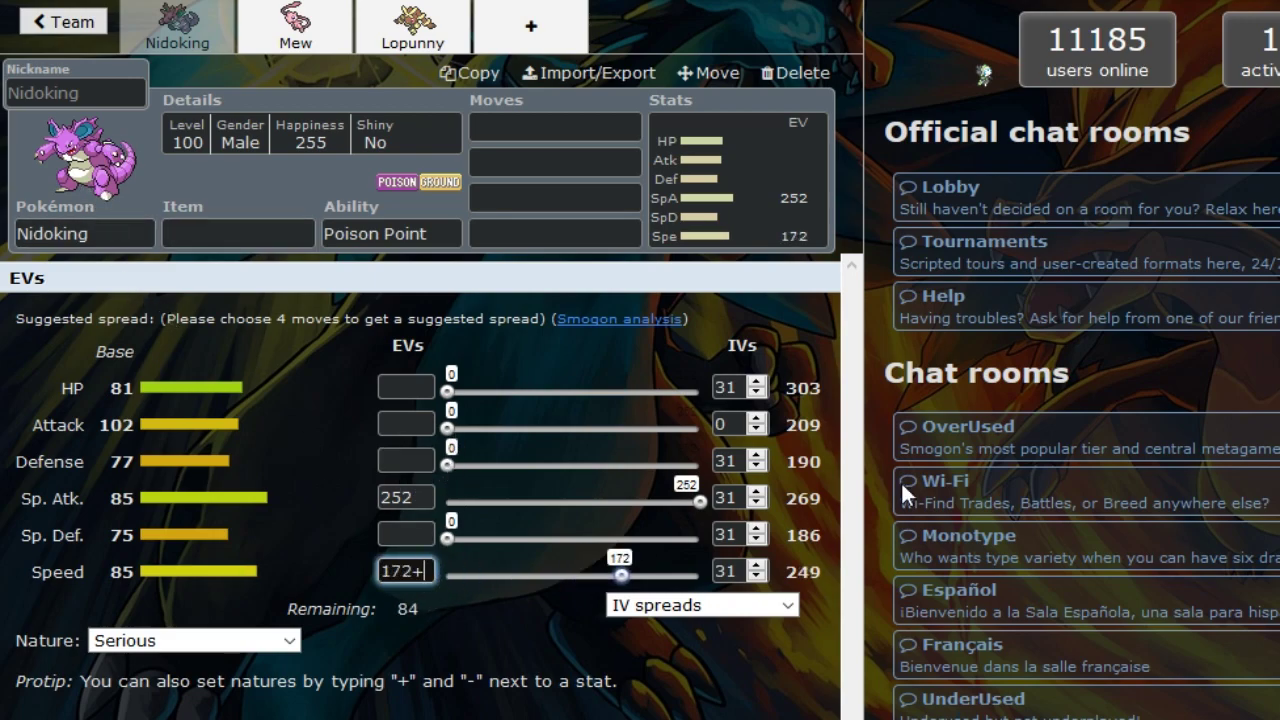
key(BackSpace)
key(BackSpace)
key(BackSpace)
text(252+)
- Give Nidoking the Sheer Force ability and Sludge Wave as its first move
click(299, 235)
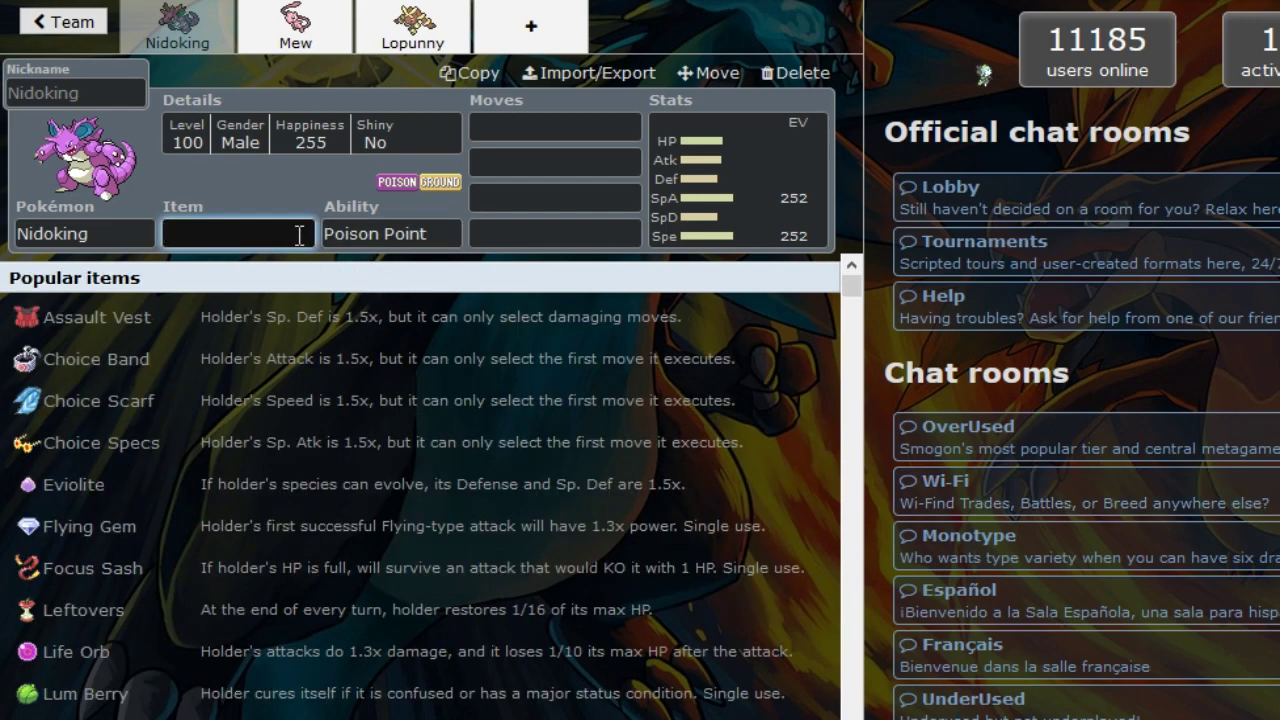
click(383, 234)
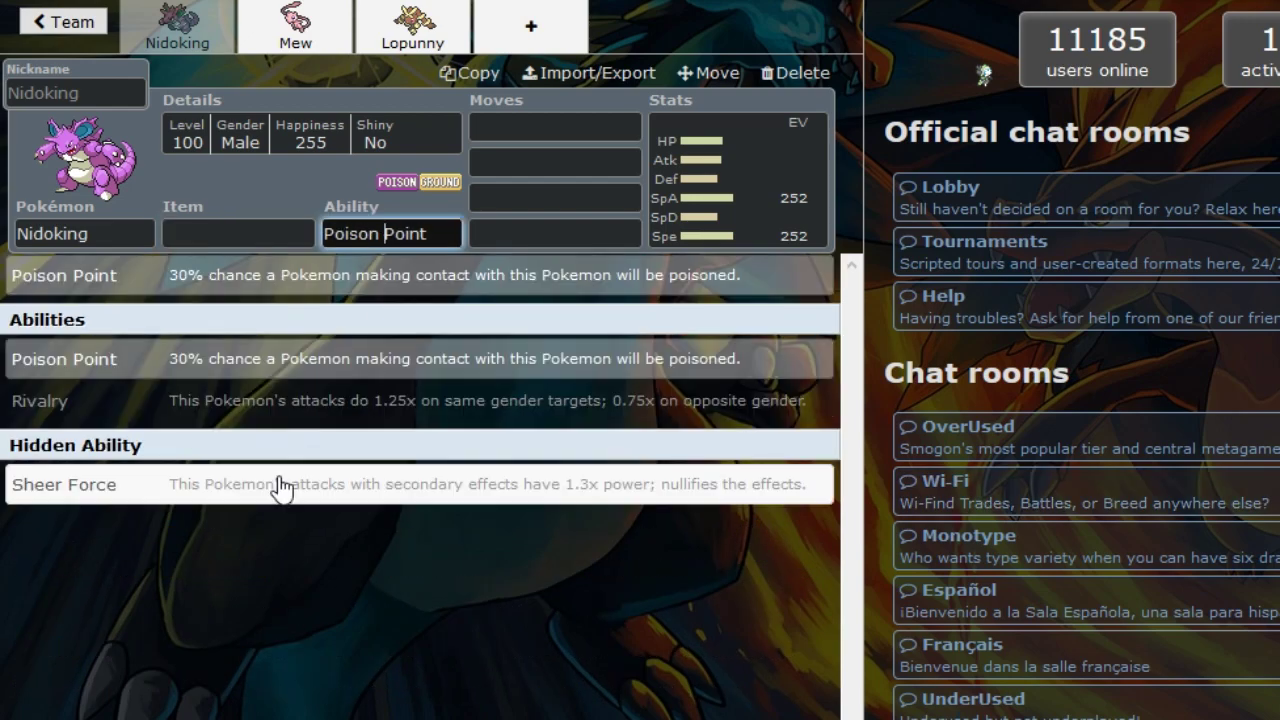
click(282, 487)
text(sl)
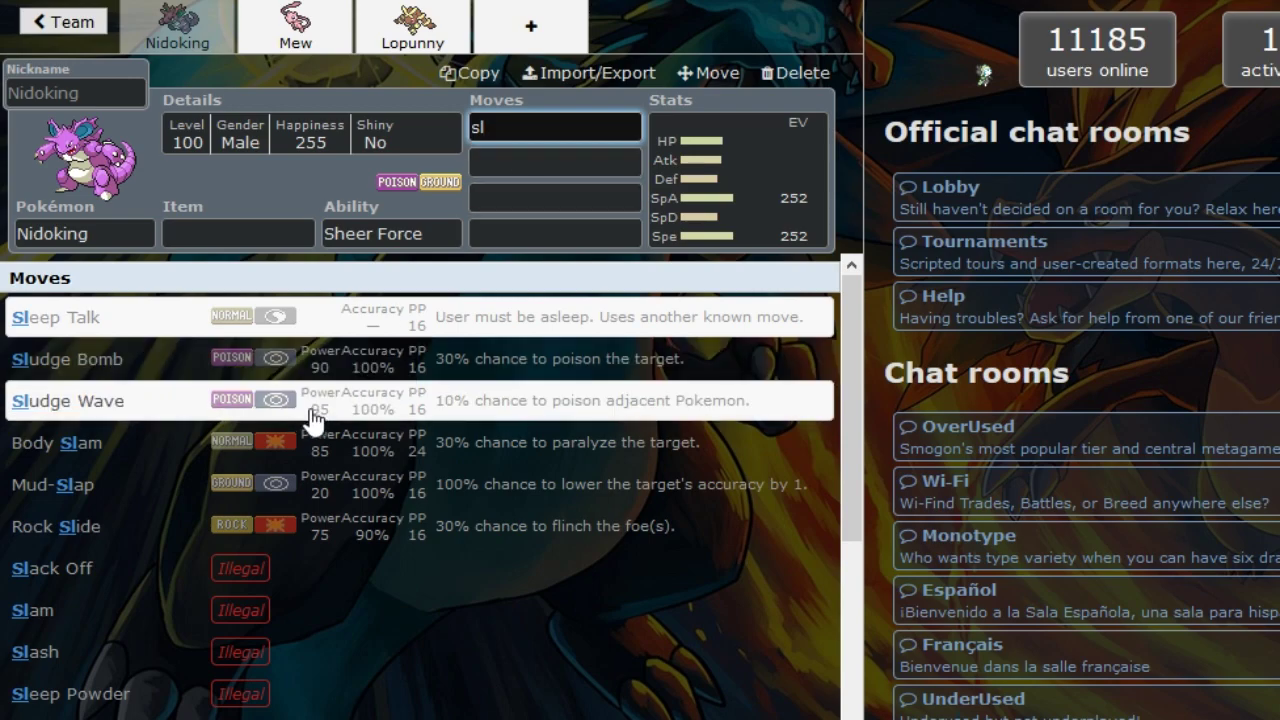
click(314, 420)
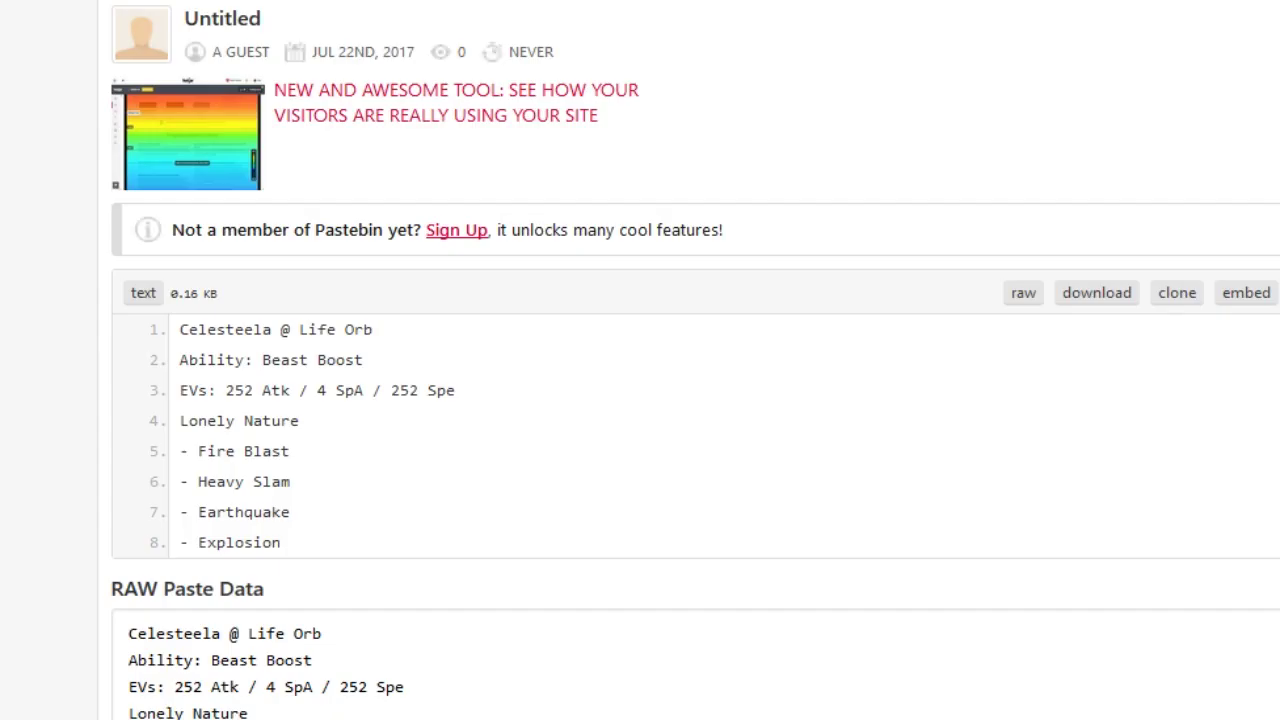
text(pokepast)
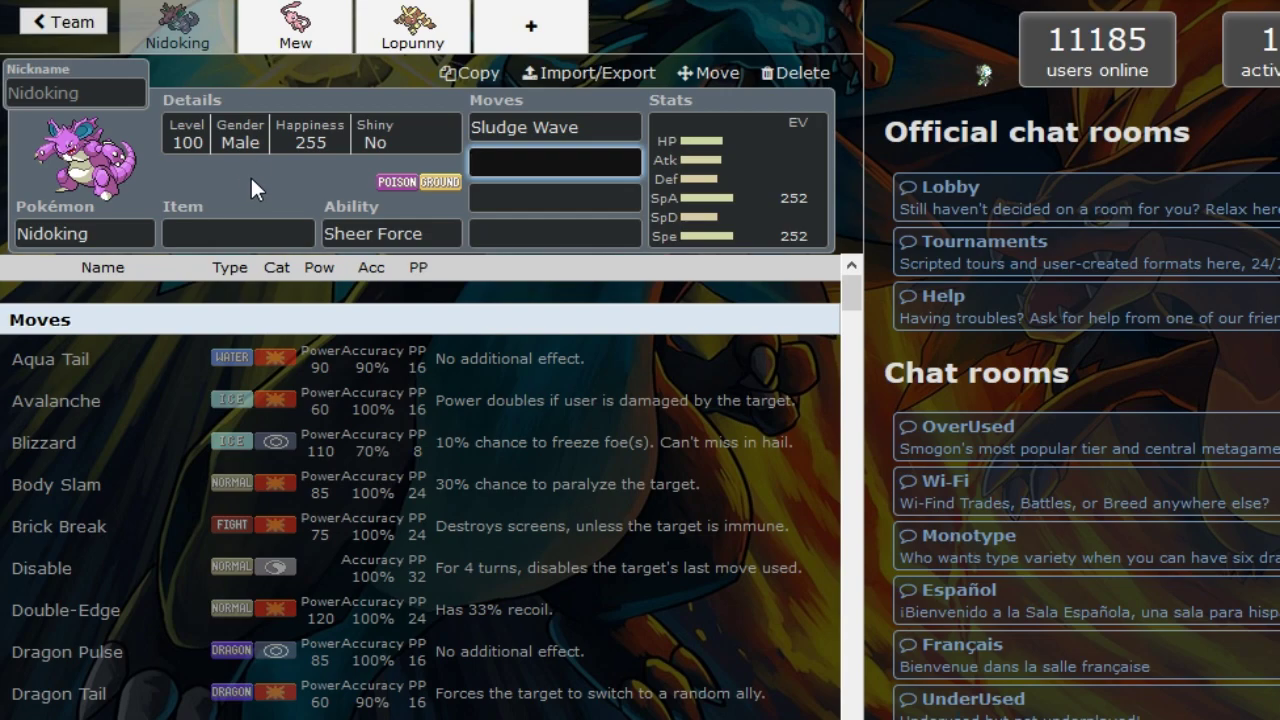
- Replace Lopunny's Copycat with Facade and show its set as export text
click(284, 38)
click(237, 48)
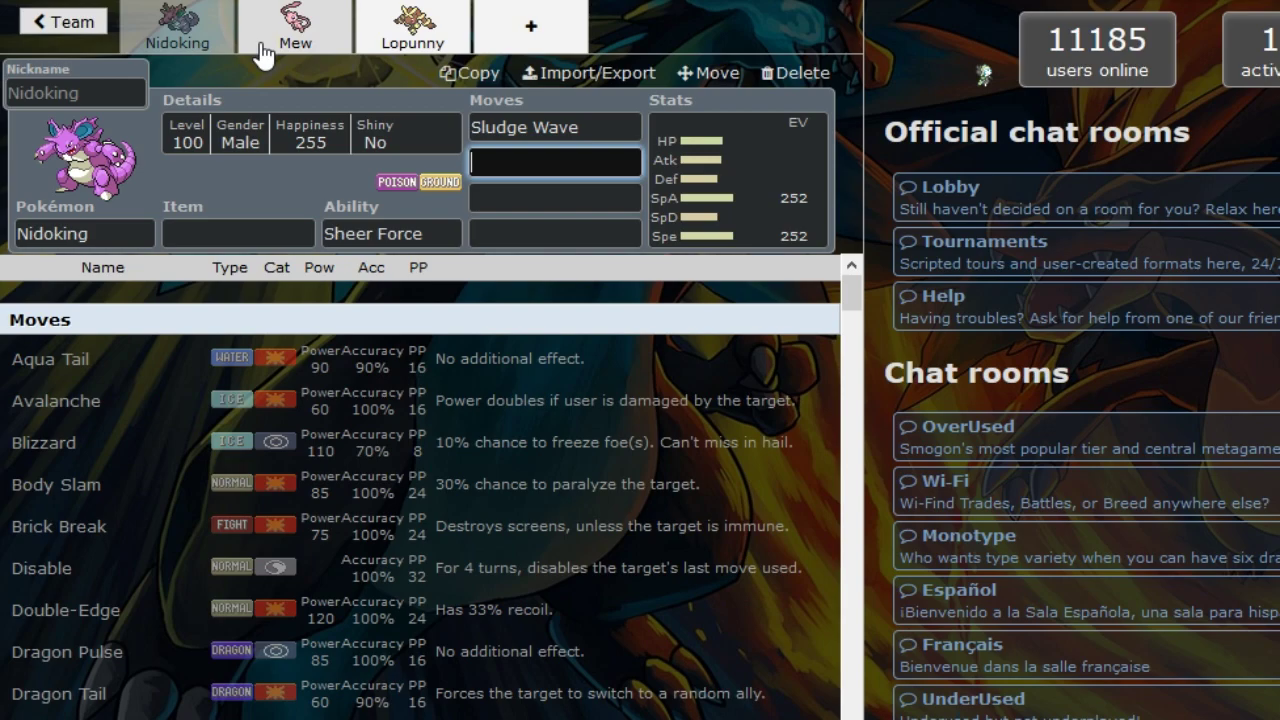
click(463, 40)
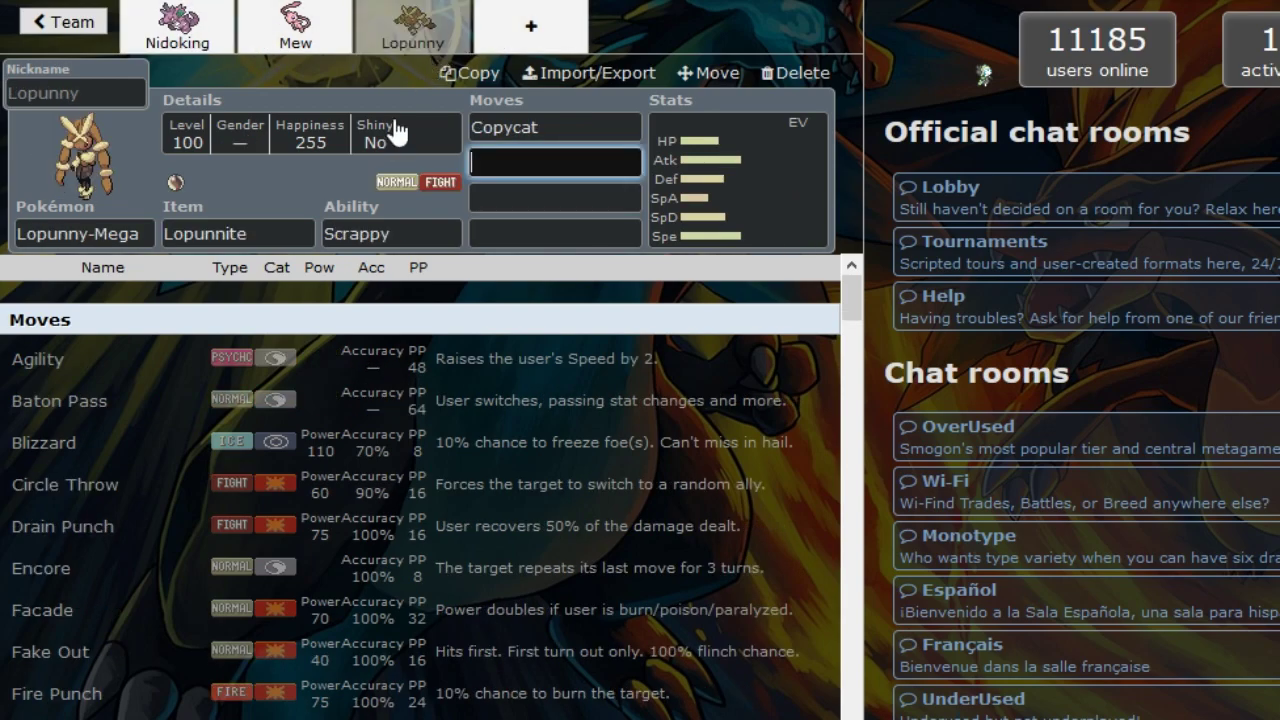
click(557, 126)
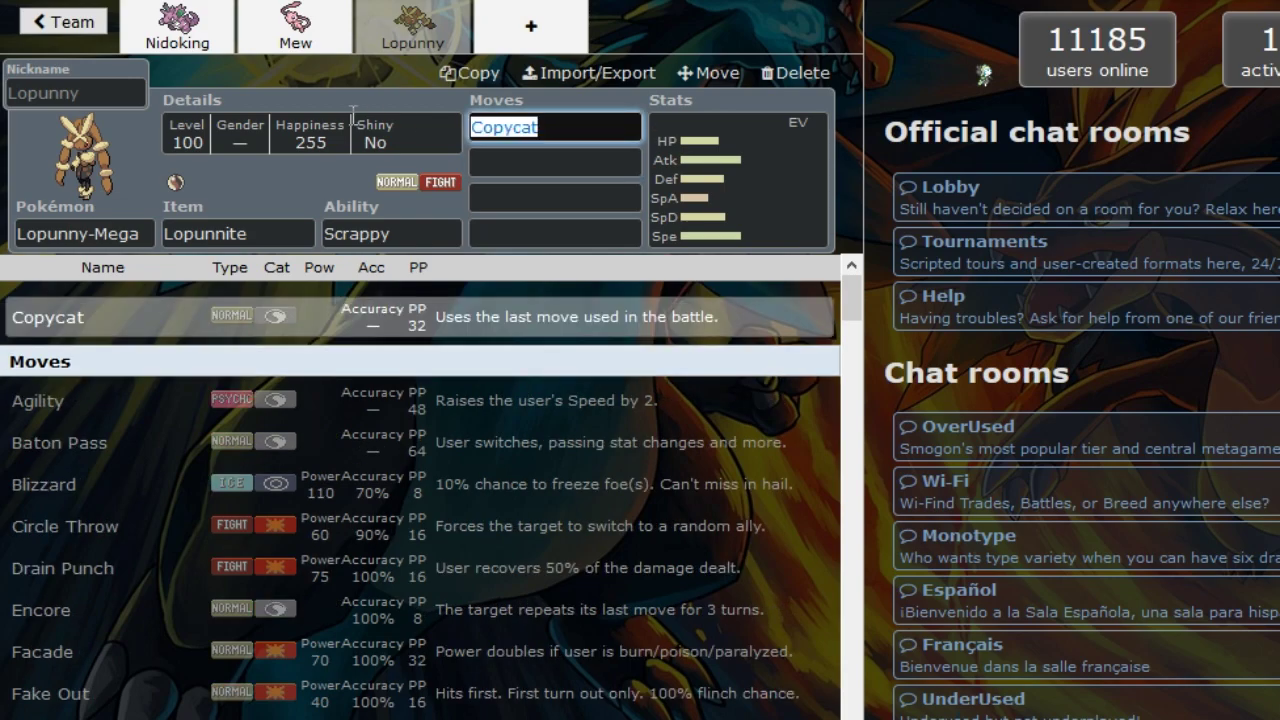
text(faca)
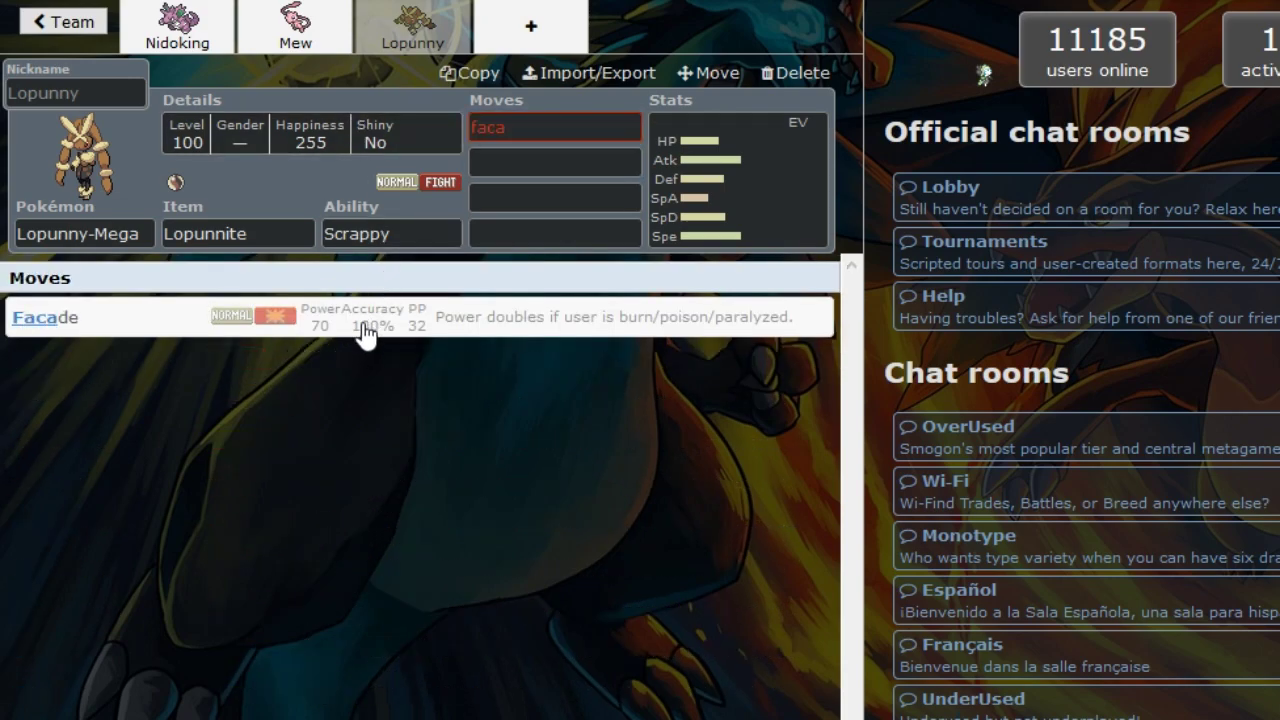
click(365, 335)
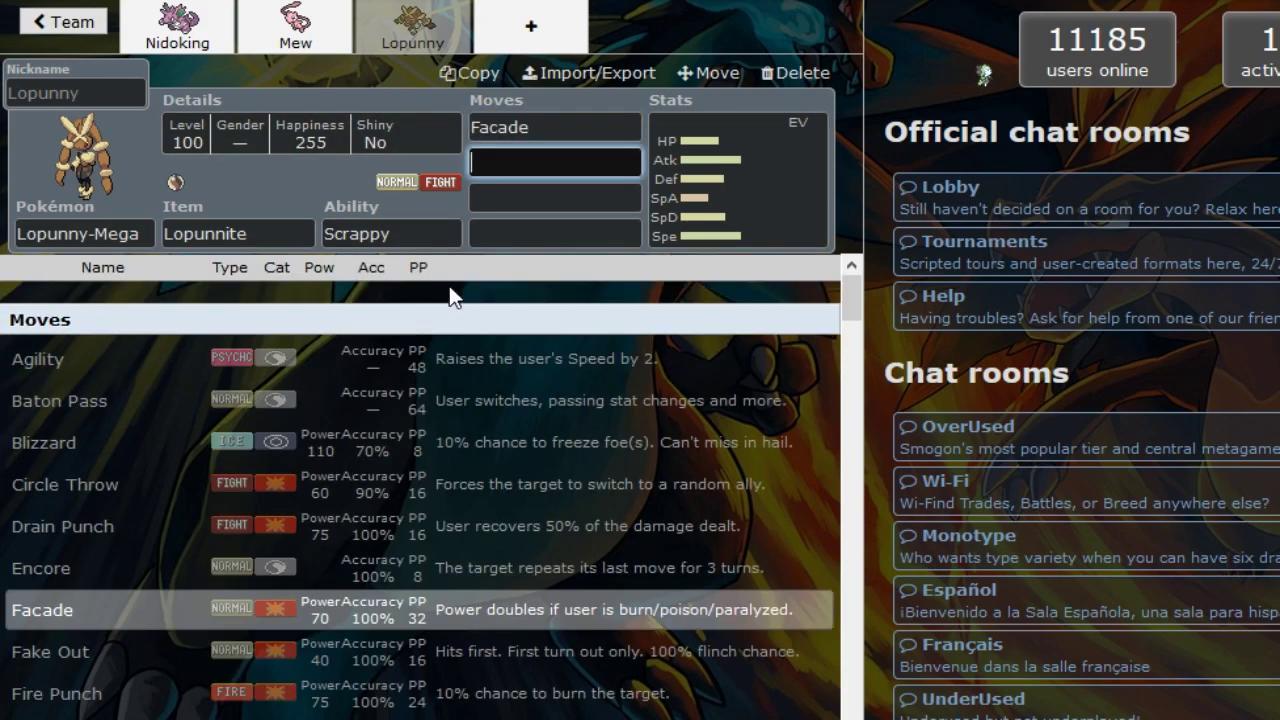
click(542, 81)
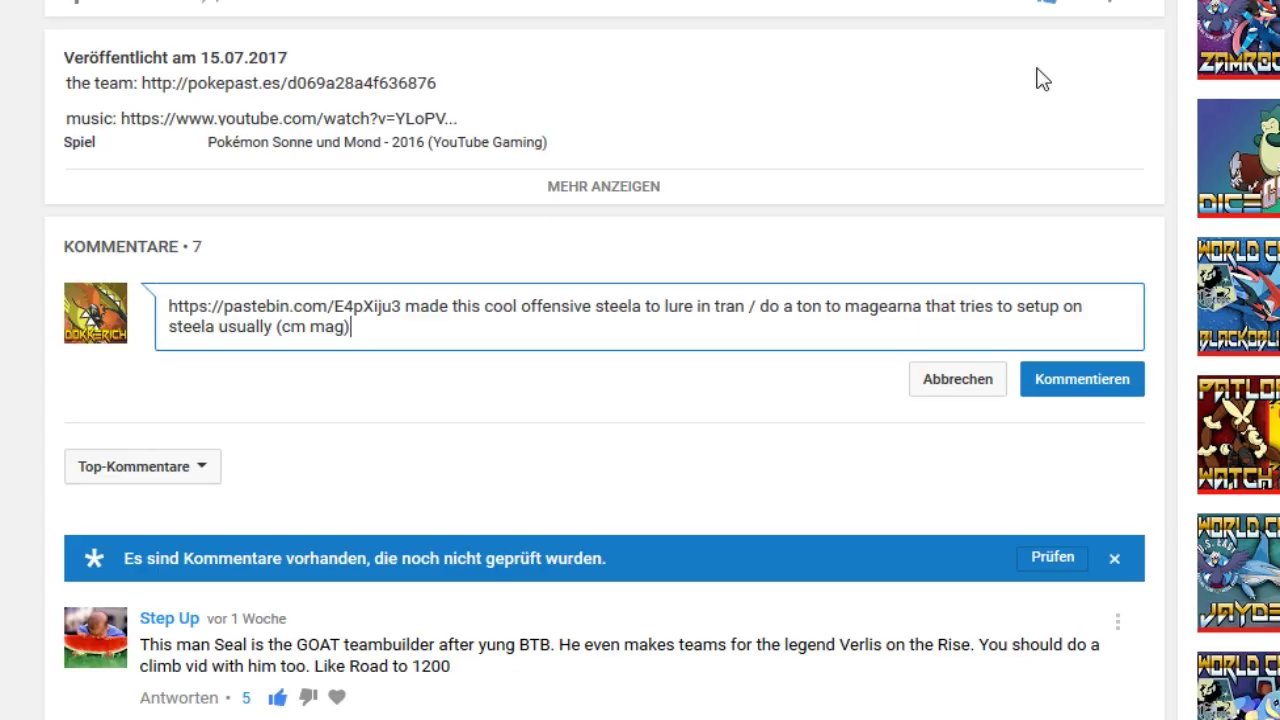
- Clear the old draft and type 'use Mega Gallade its 1 of my fav pokemon'
click(941, 306)
click(922, 331)
key(ctrl+a)
key(BackSpace)
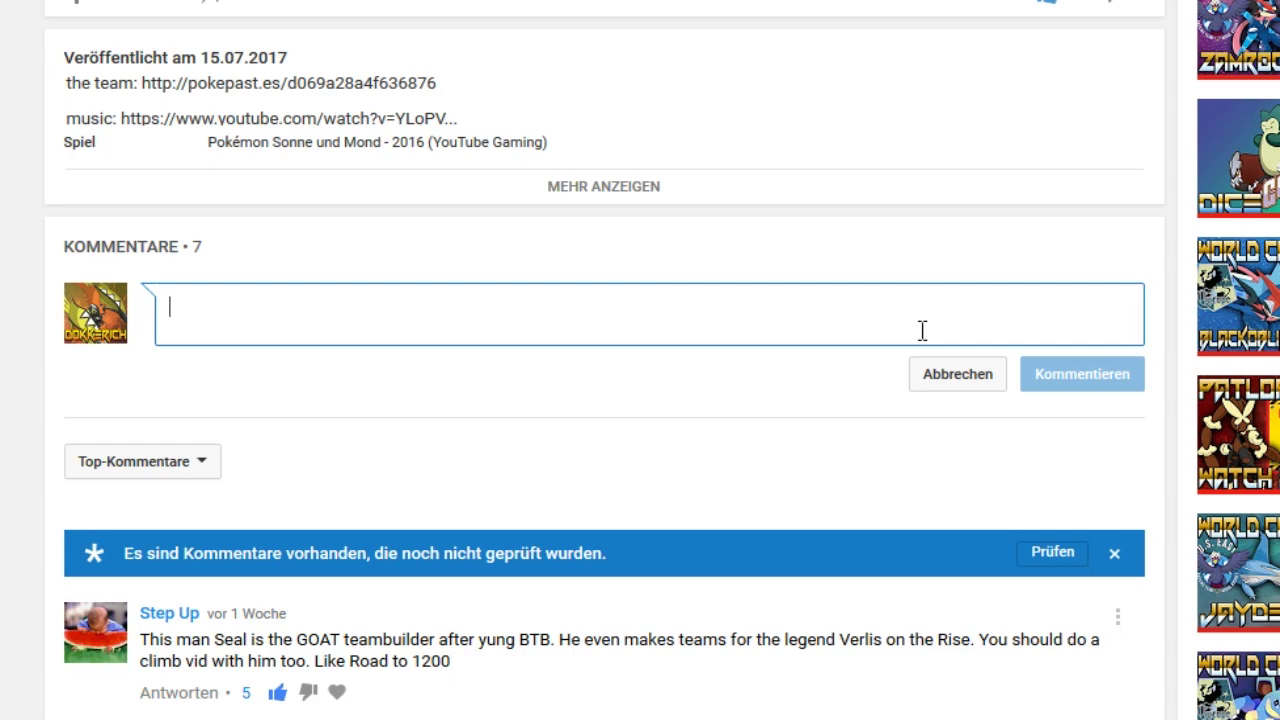
text(use )
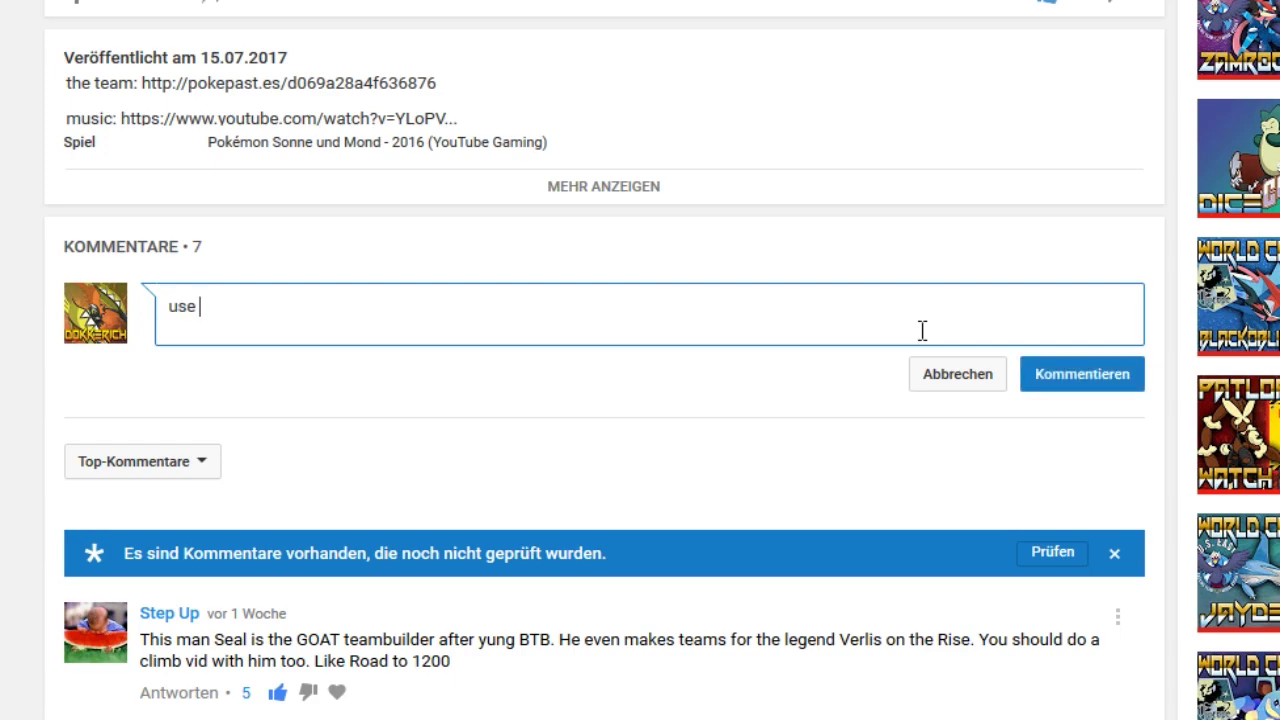
text(Mega Gallade i)
text(ts )
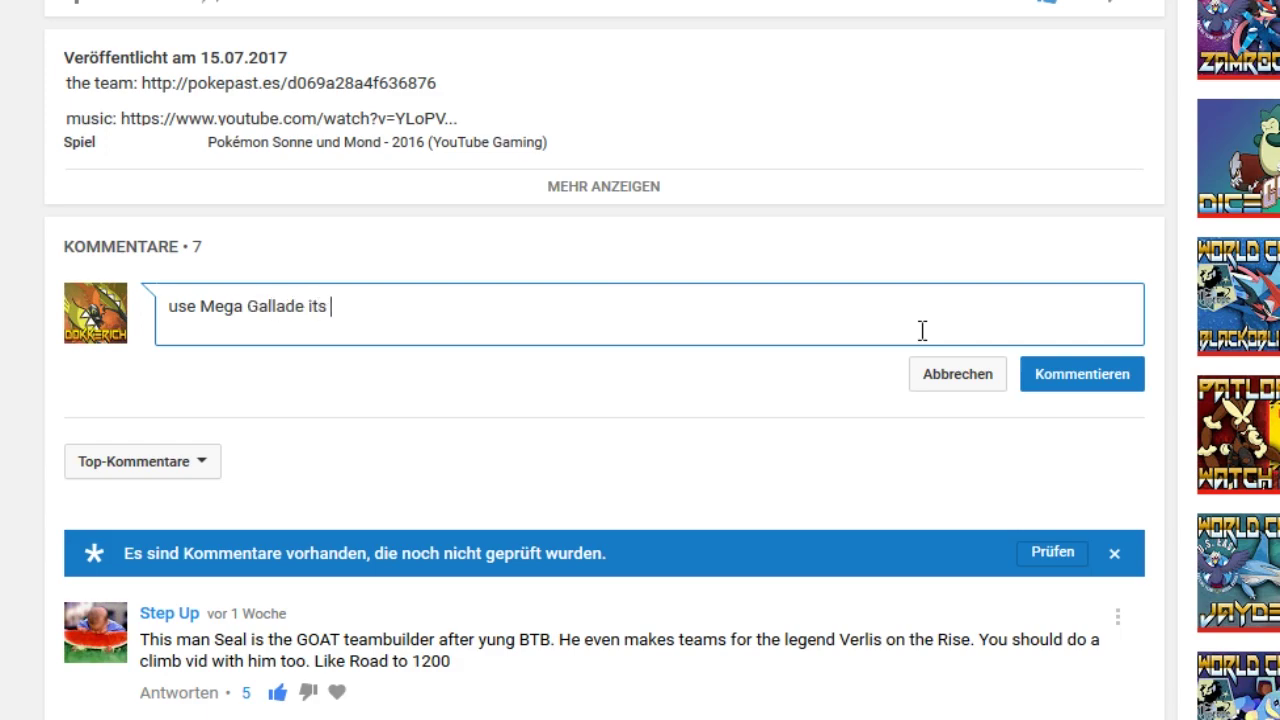
text(1 of my fav pokemon)
key(Return)
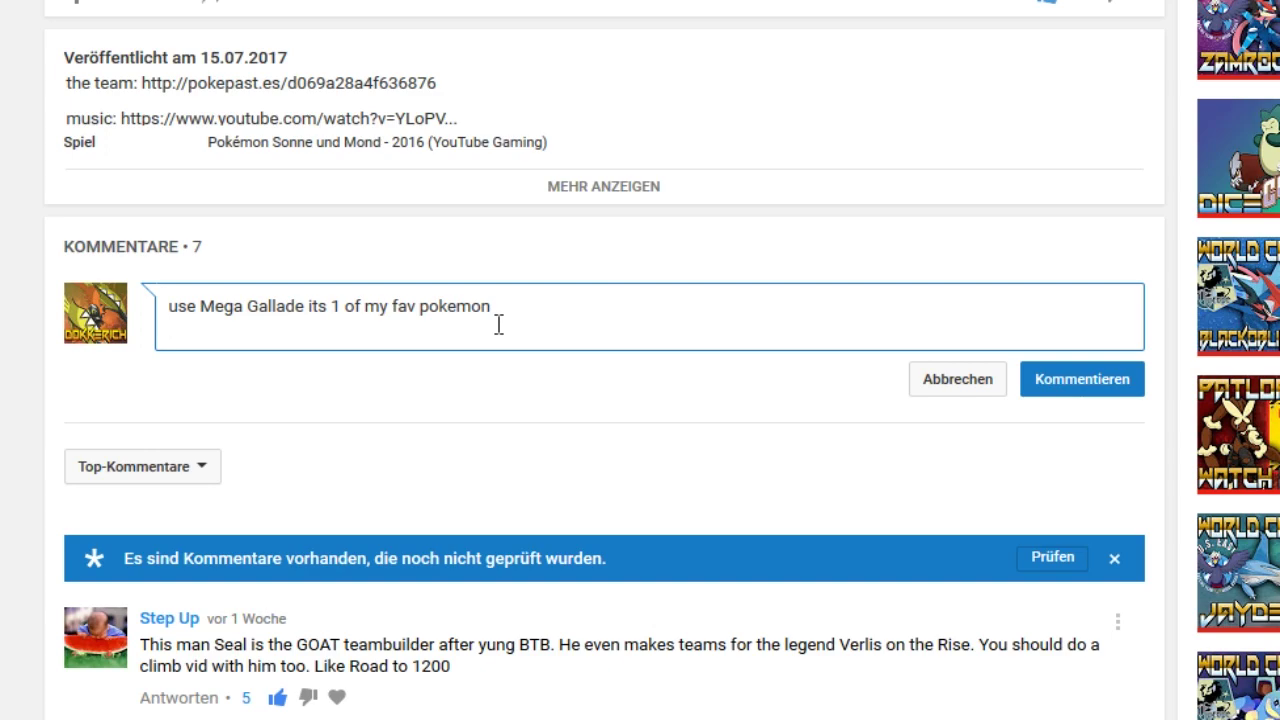
- Finish the comment with '(Id like to use it on a balance team)'
key(BackSpace)
text(()
text(lade its 1 of my fav pokemon (Id like a more )
text(bulk offense teamn)
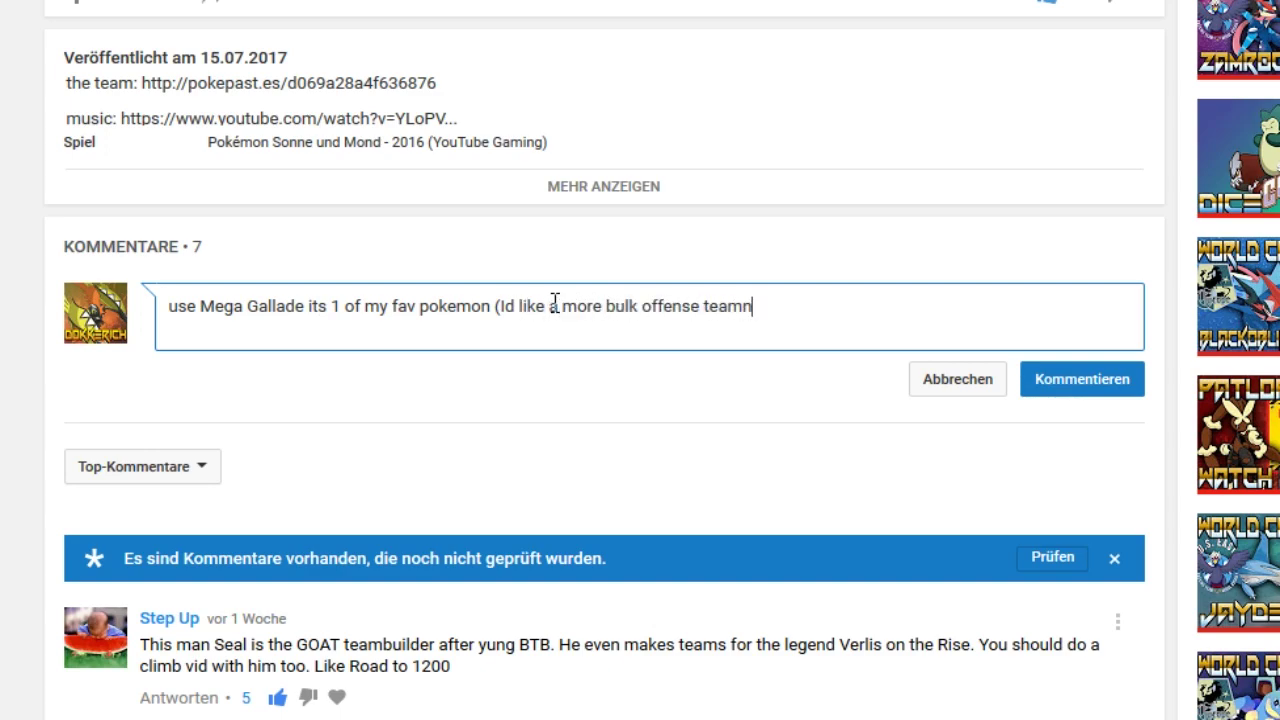
key(BackSpace)
key(BackSpace)
key(BackSpace)
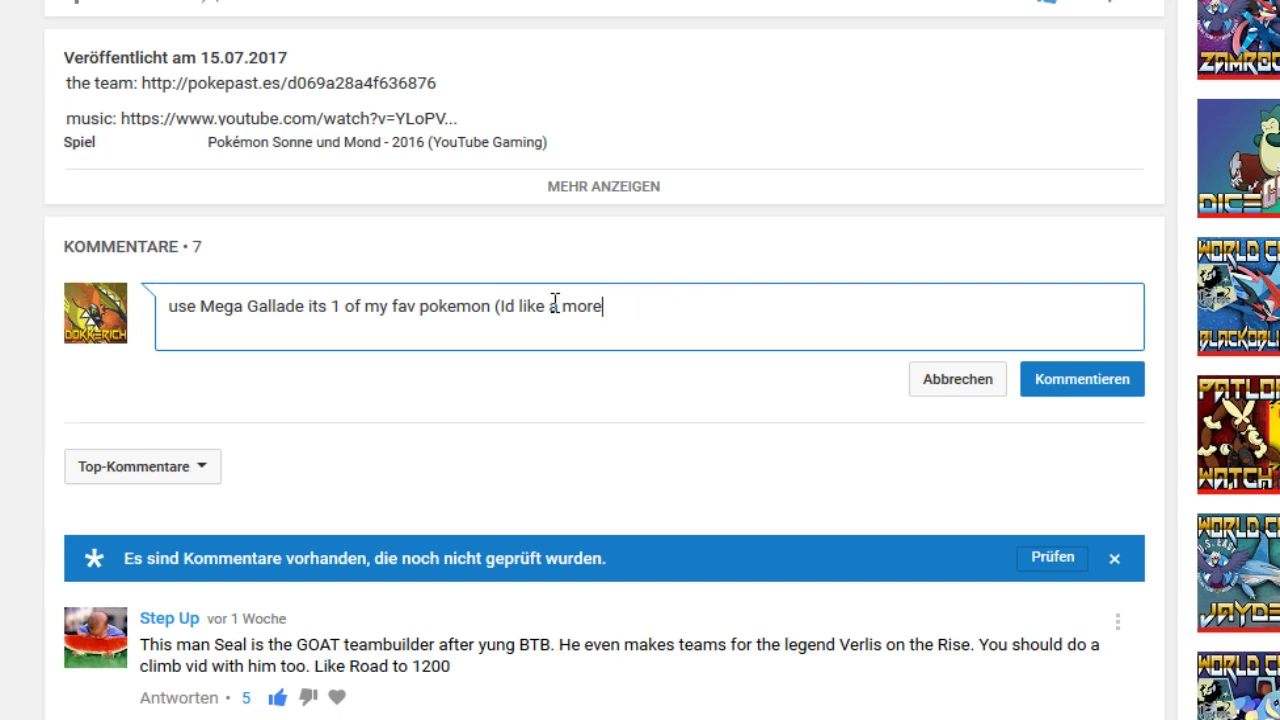
key(BackSpace)
key(BackSpace)
key(BackSpace)
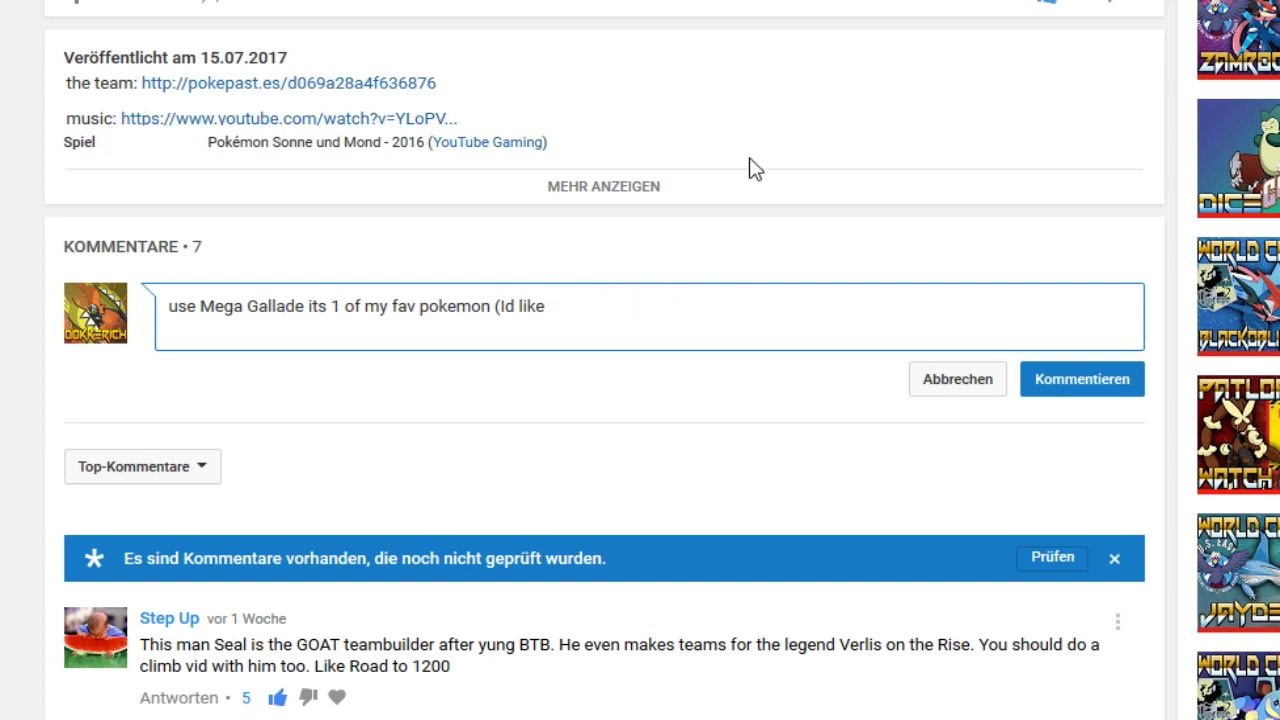
text( to)
text( use it on a ba)
text(lance team))
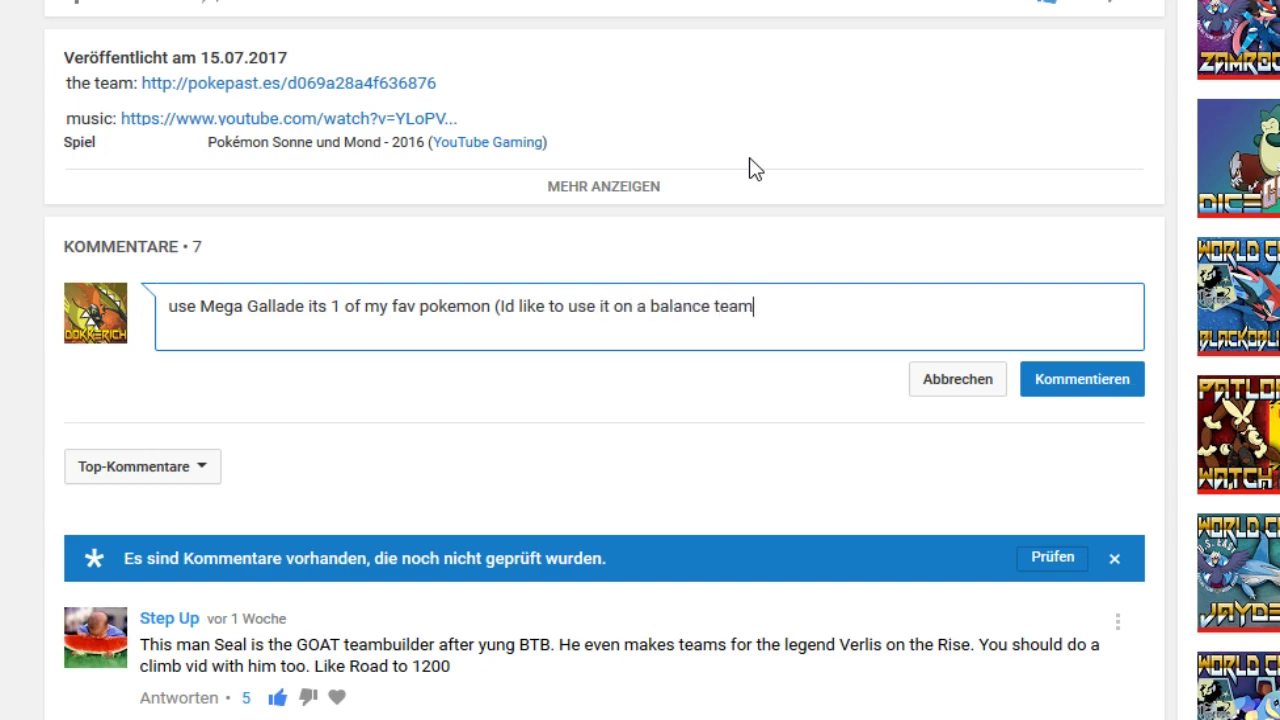
click(519, 306)
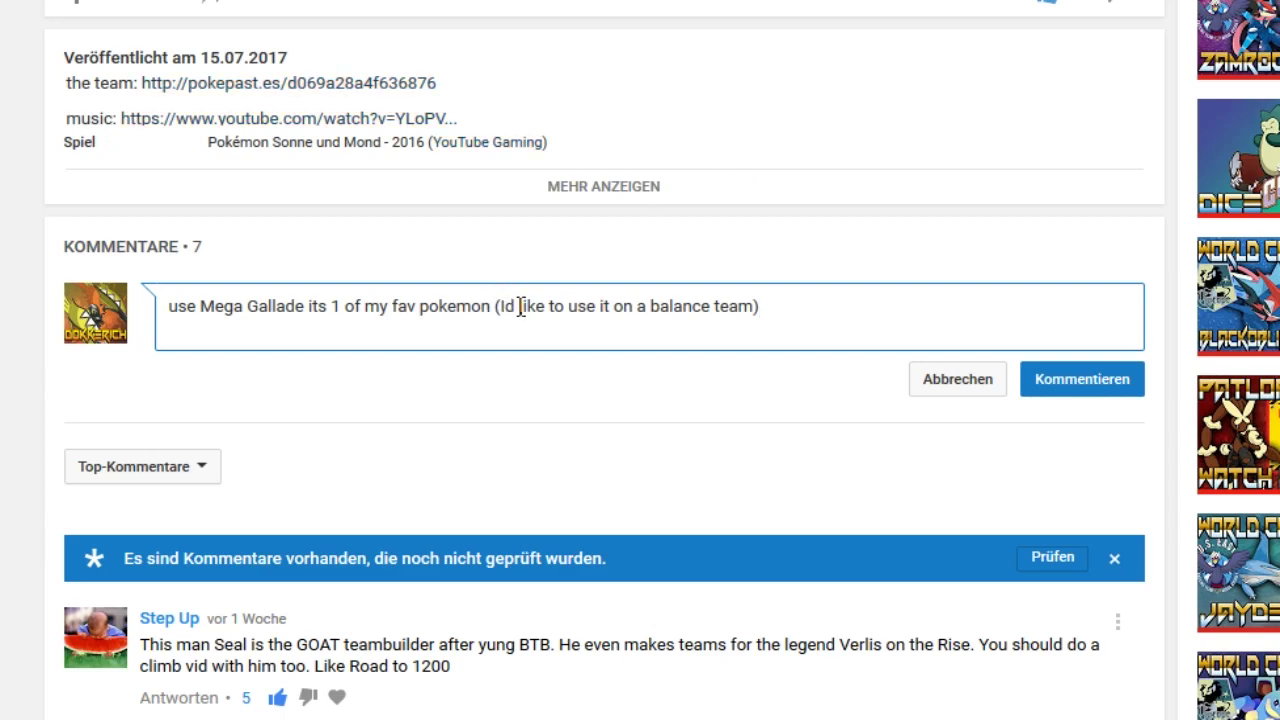
- Change '(Id like' to '(I want' and insert 'u' before 'to' in the comment
key(BackSpace)
key(BackSpace)
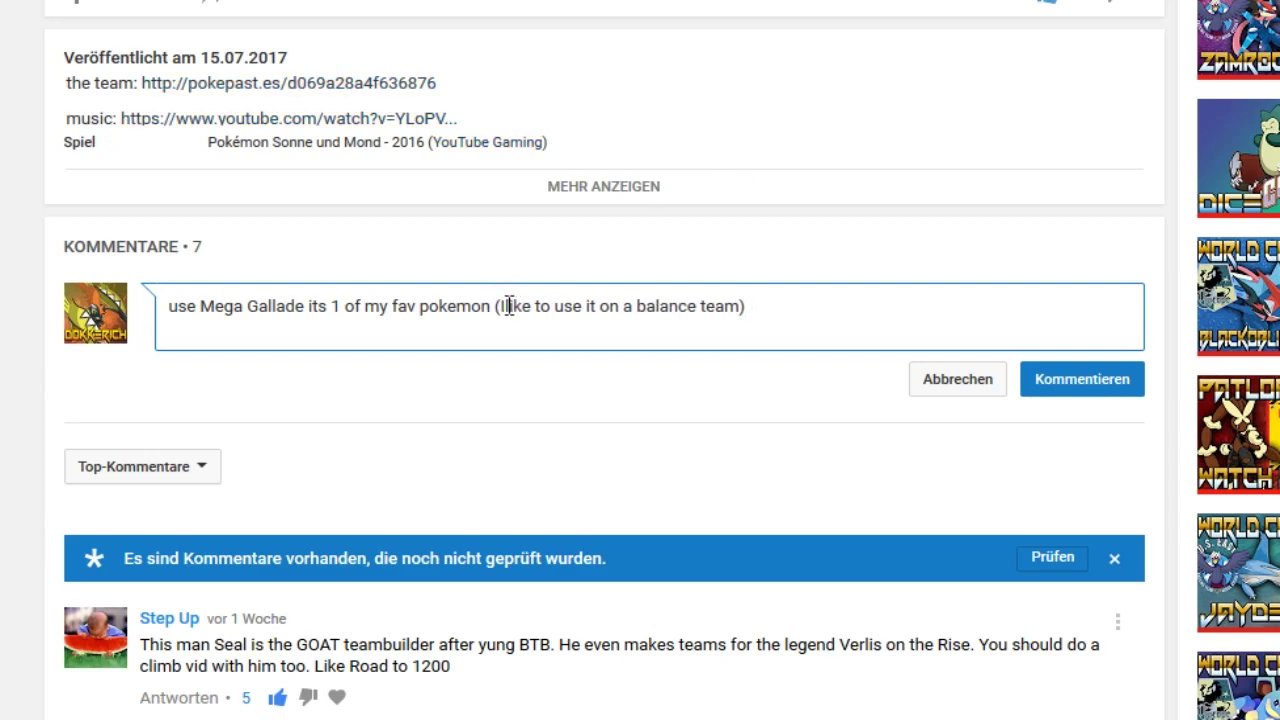
drag(503, 306, 537, 311)
text(want)
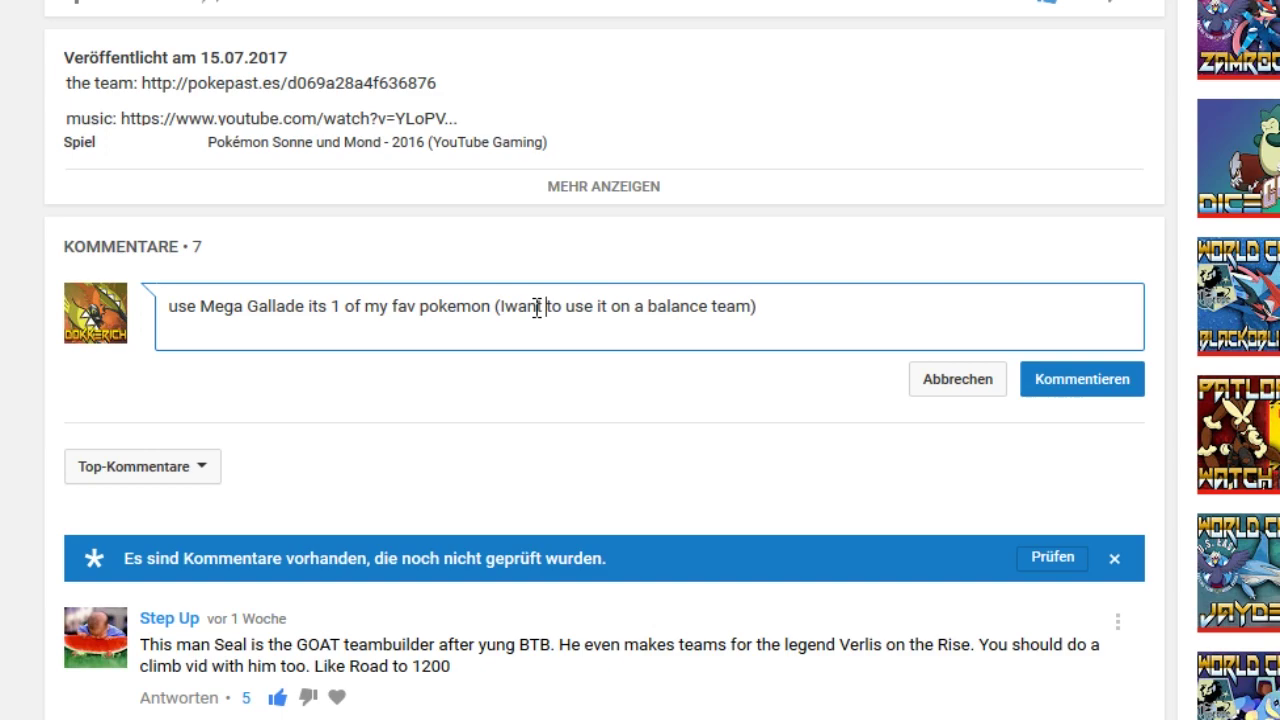
click(503, 306)
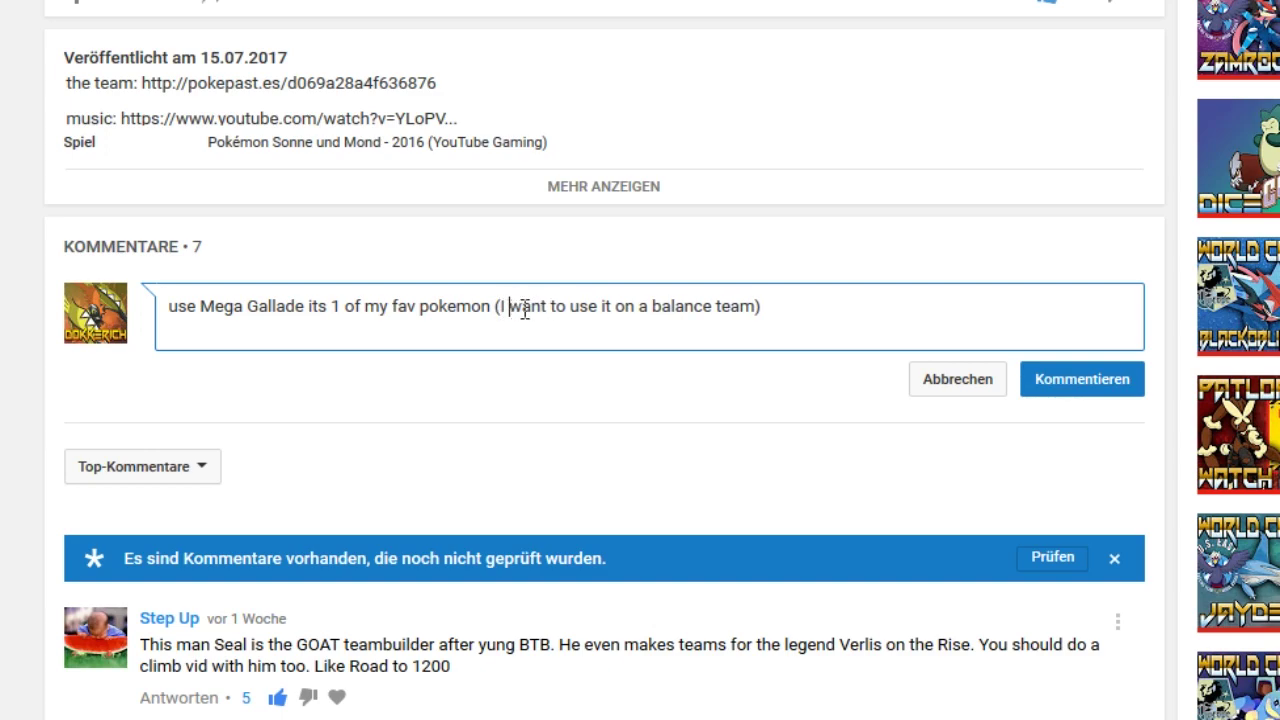
click(551, 306)
text(u)
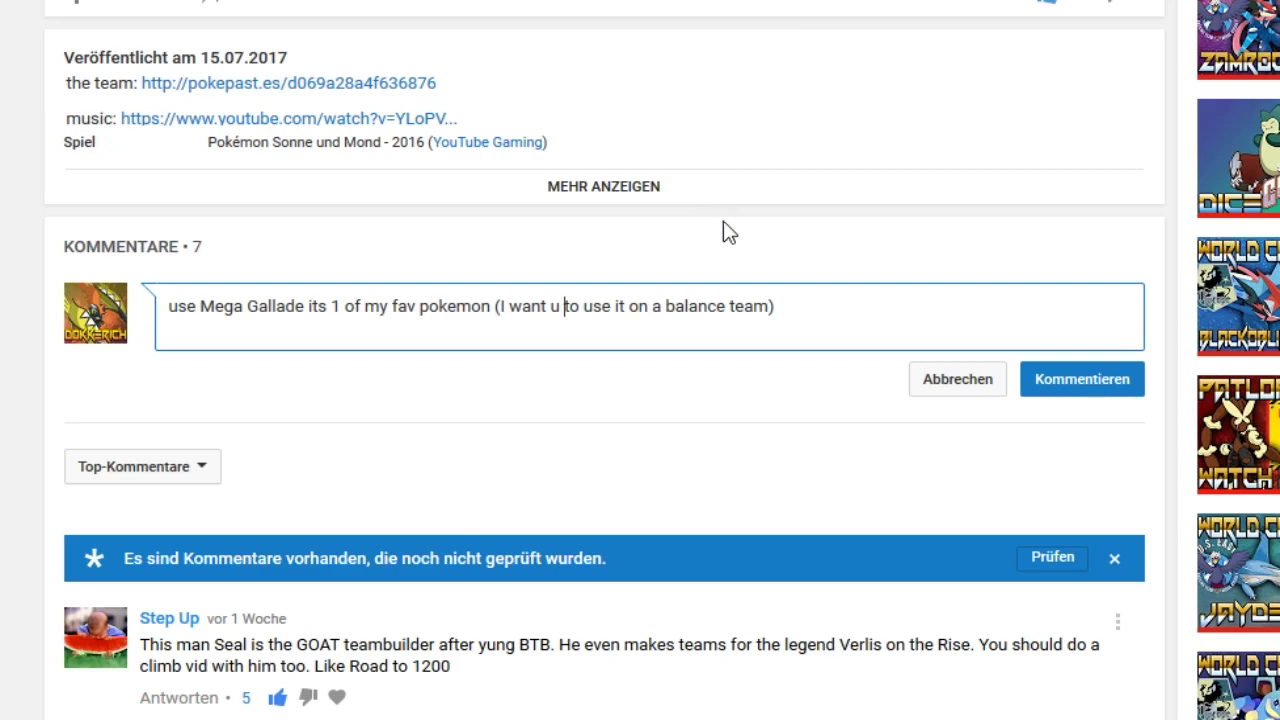
click(820, 320)
key(Return)
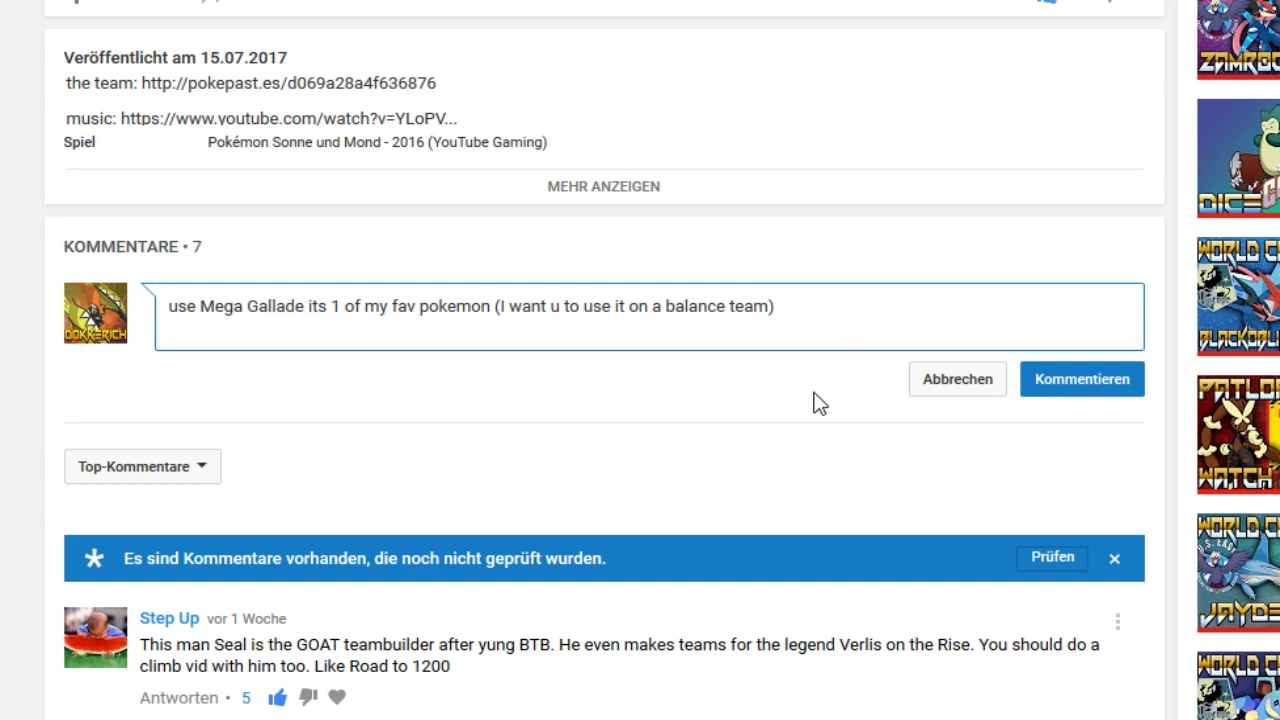
- Post the Mega Gallade comment, like and unlike it, then delete it via Löschen
click(1070, 390)
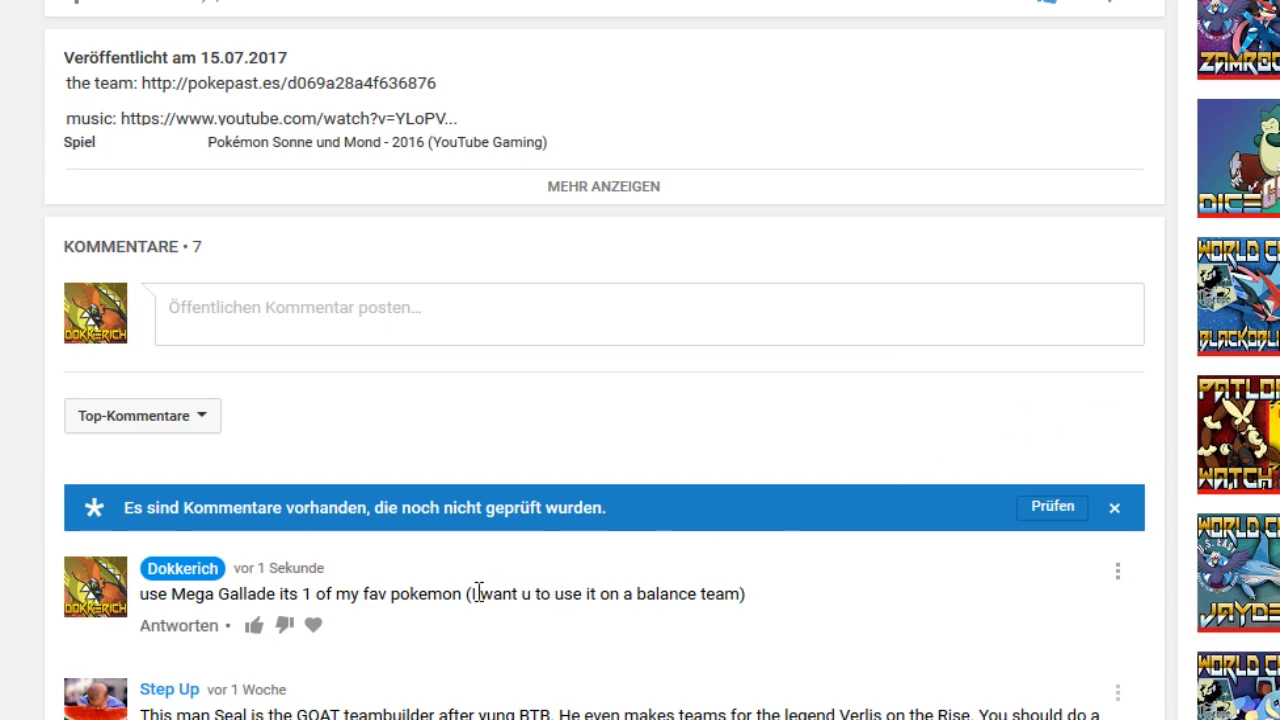
click(254, 625)
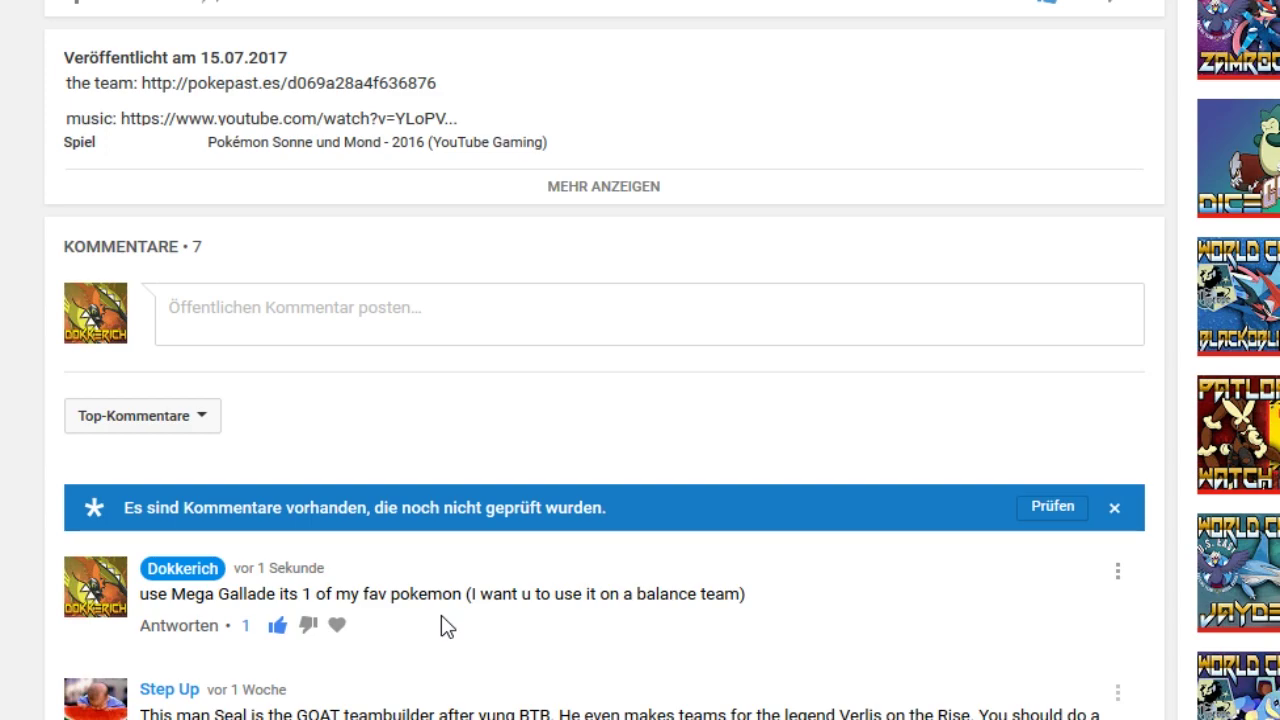
click(277, 625)
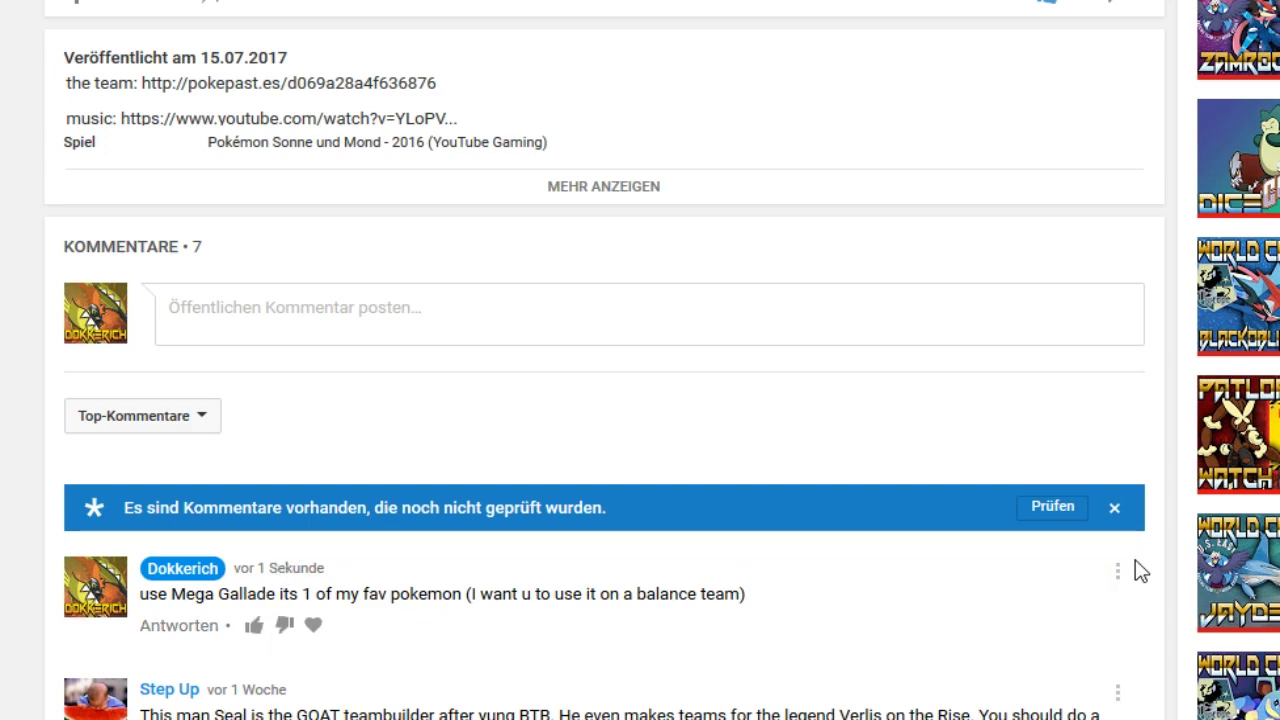
click(1118, 571)
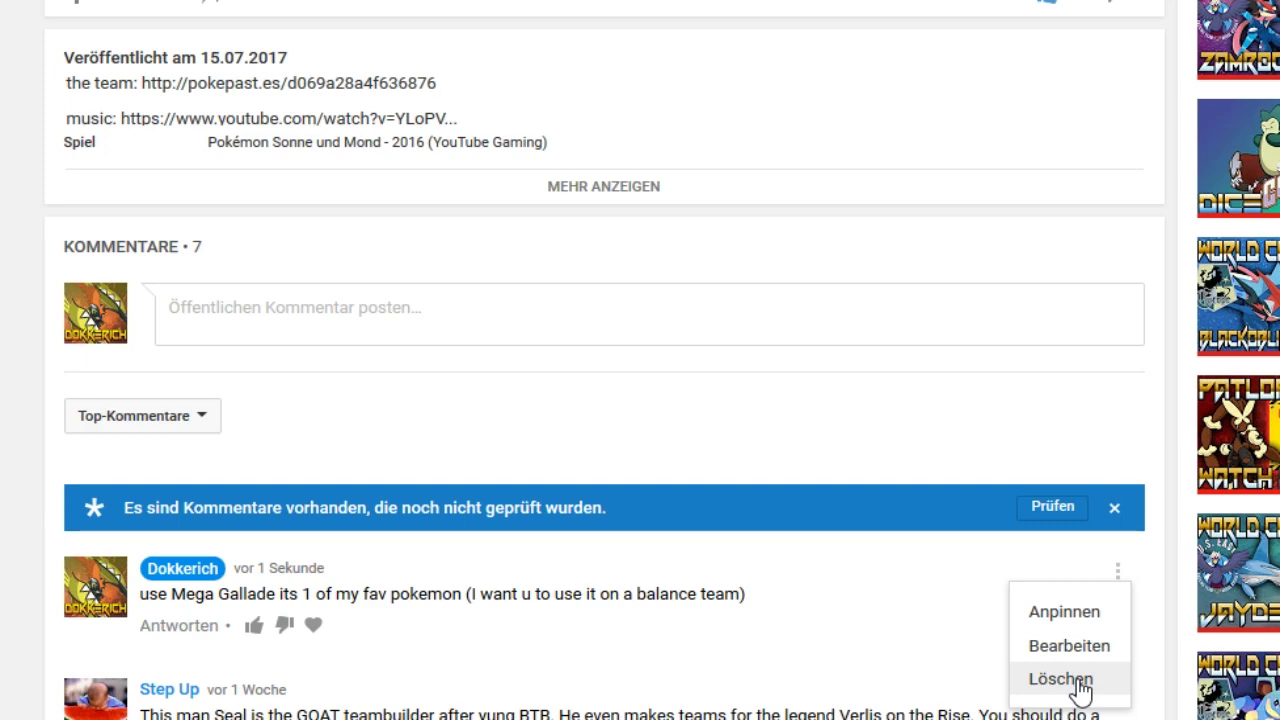
click(1080, 682)
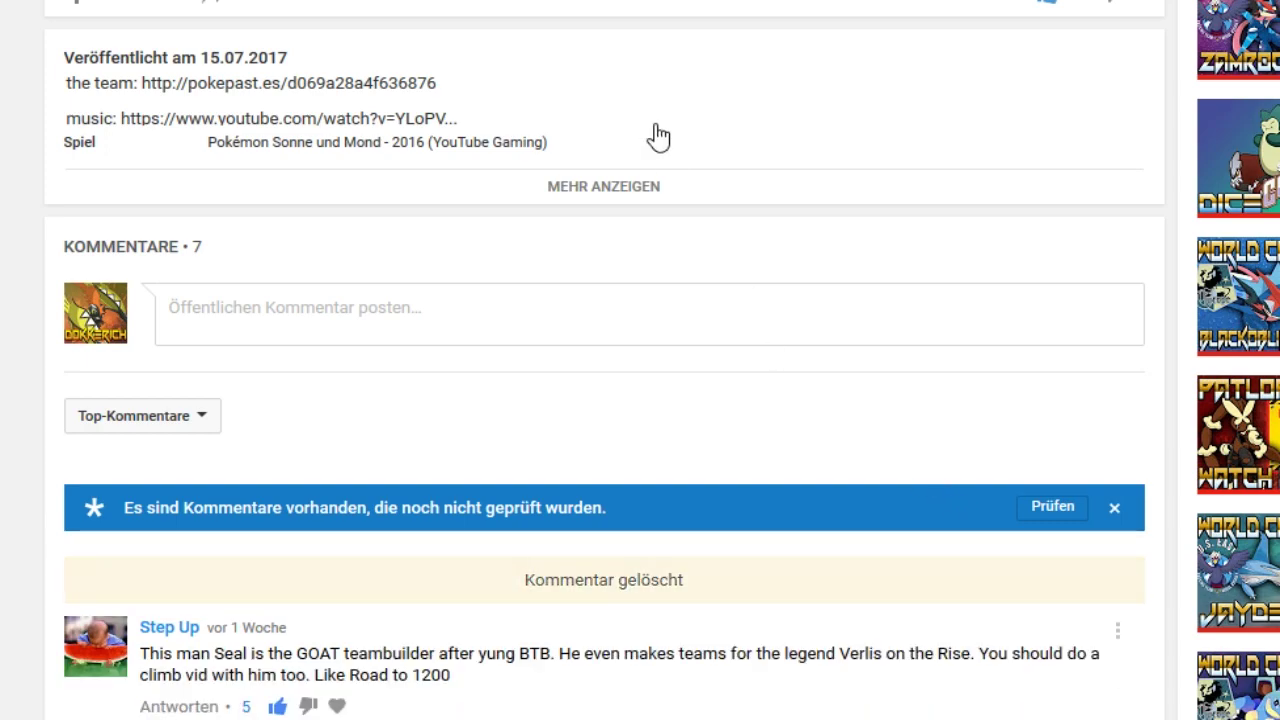